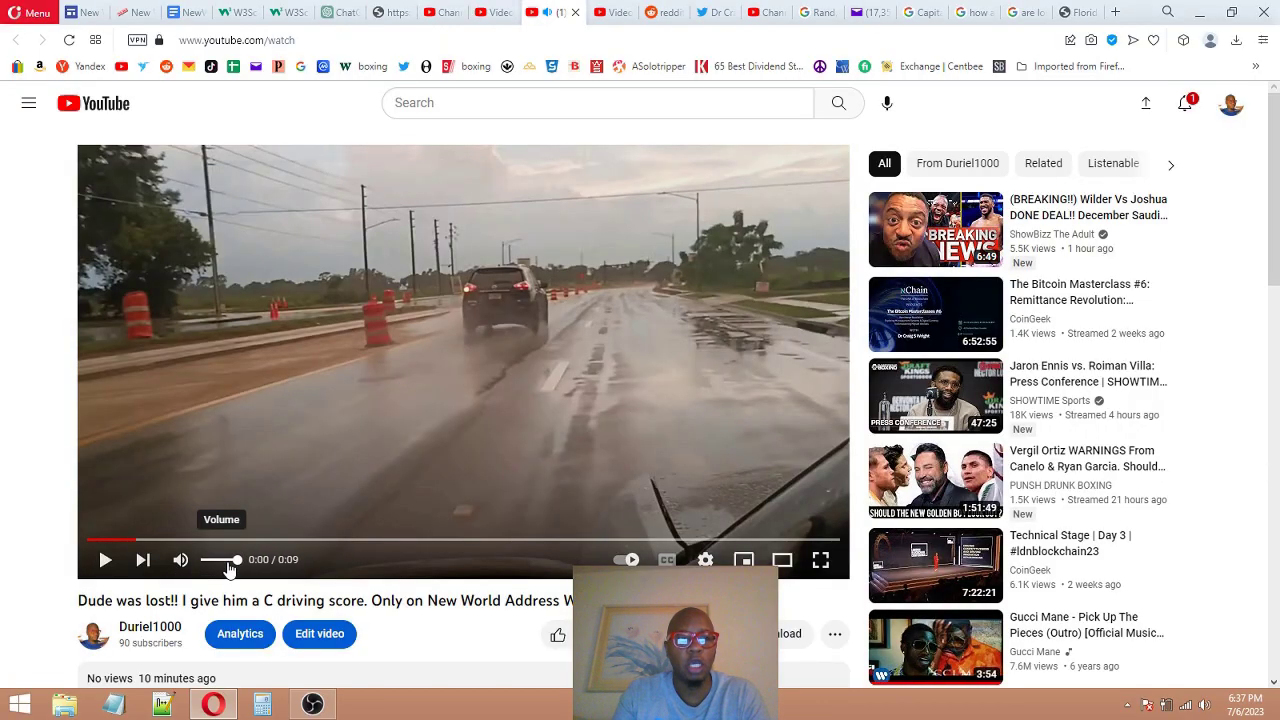
# - Lower the volume of the 'Dude was lost!!' dashcam clip
pyautogui.moveTo(228, 563); pyautogui.dragTo(220, 563)
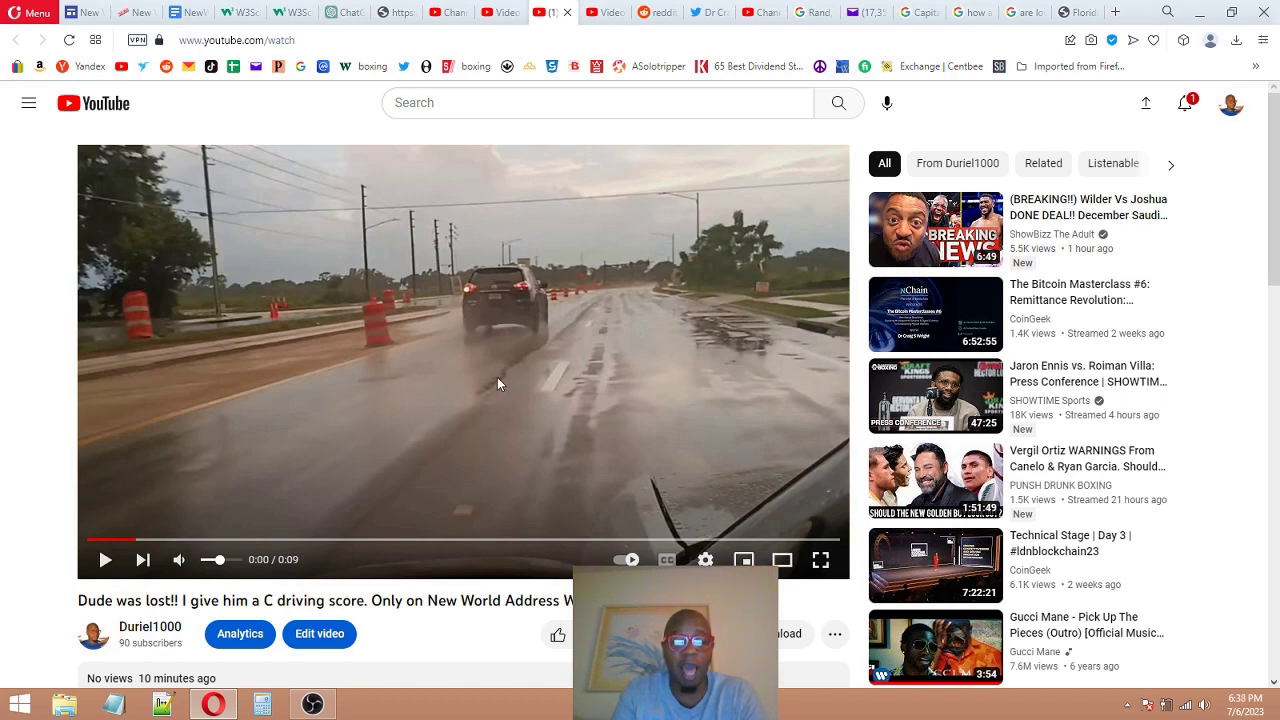
# - Rewind the 'Dude was lost!!' clip to 0:00 and play it again
pyautogui.click(397, 484)
pyautogui.click(501, 441)
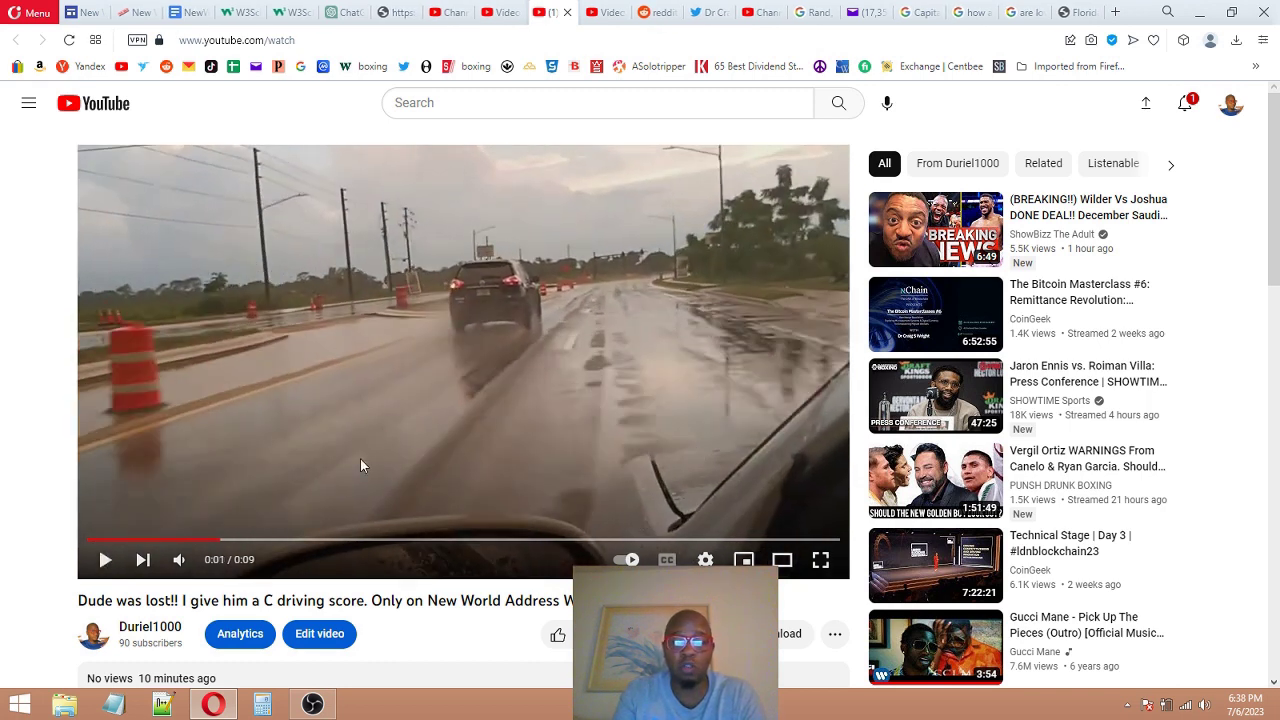
pyautogui.moveTo(267, 529); pyautogui.dragTo(80, 536)
pyautogui.click(113, 461)
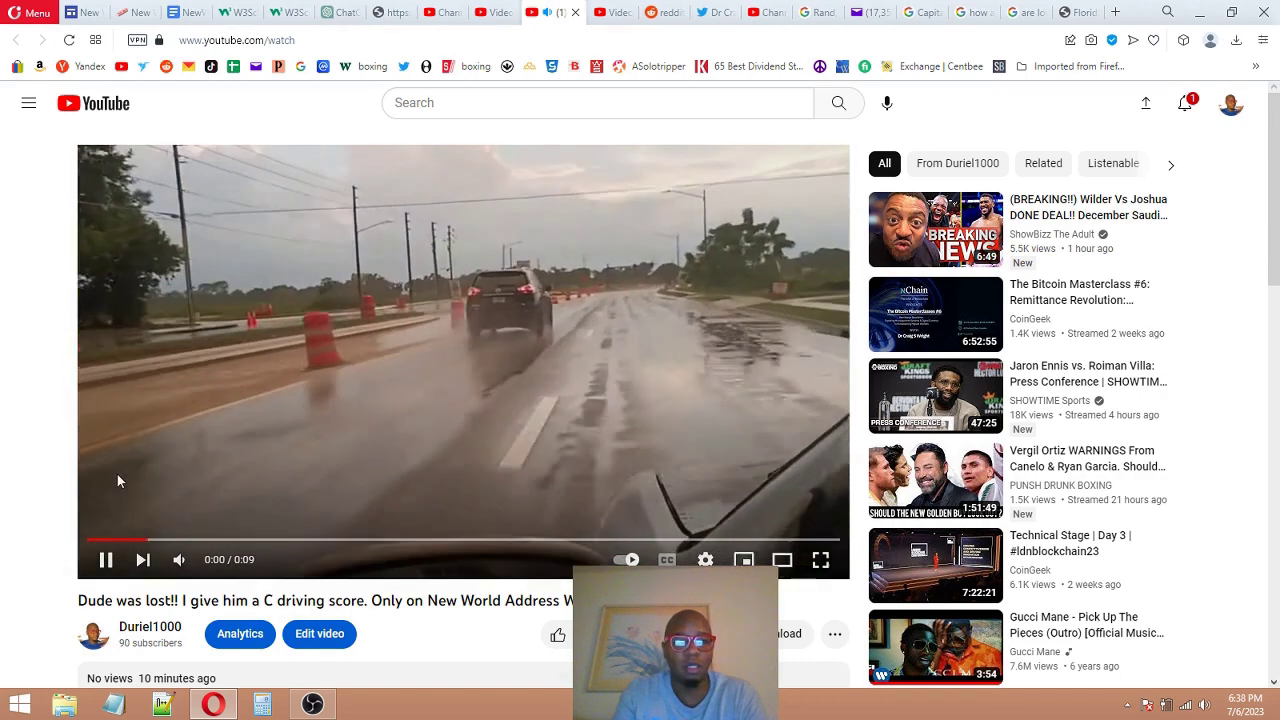
pyautogui.click(117, 480)
pyautogui.moveTo(100, 541); pyautogui.dragTo(90, 542)
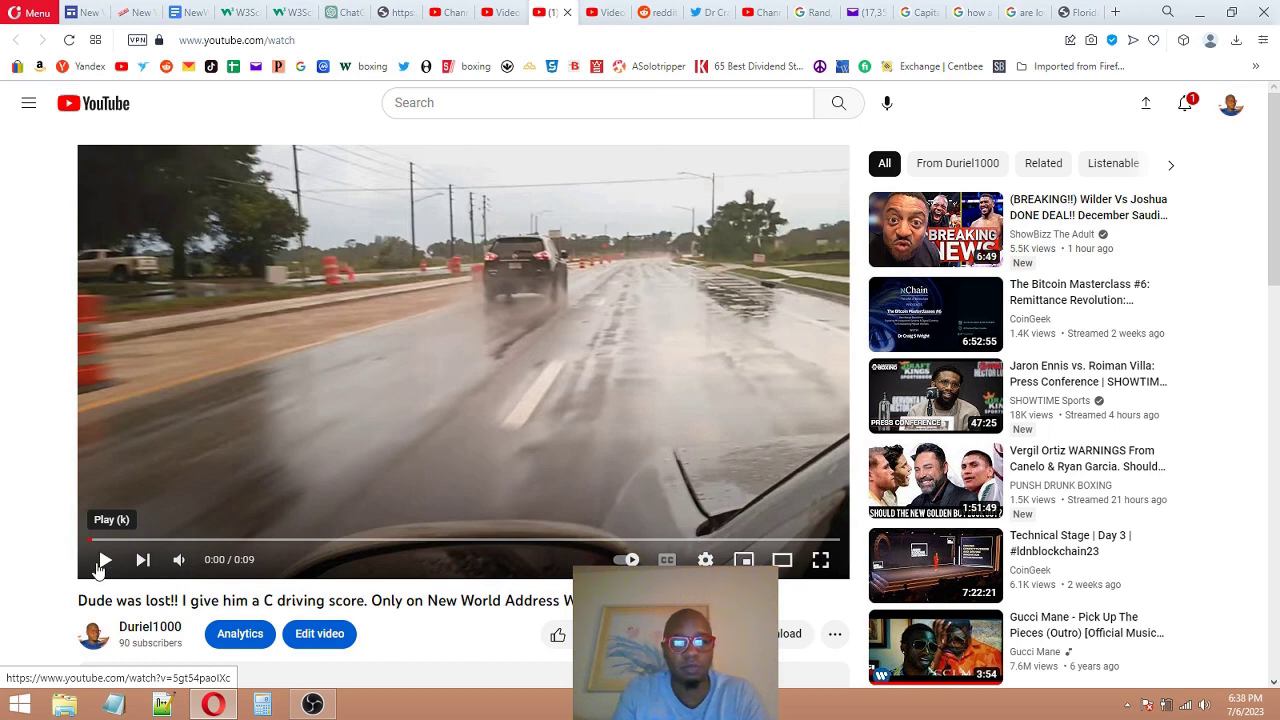
pyautogui.click(102, 562)
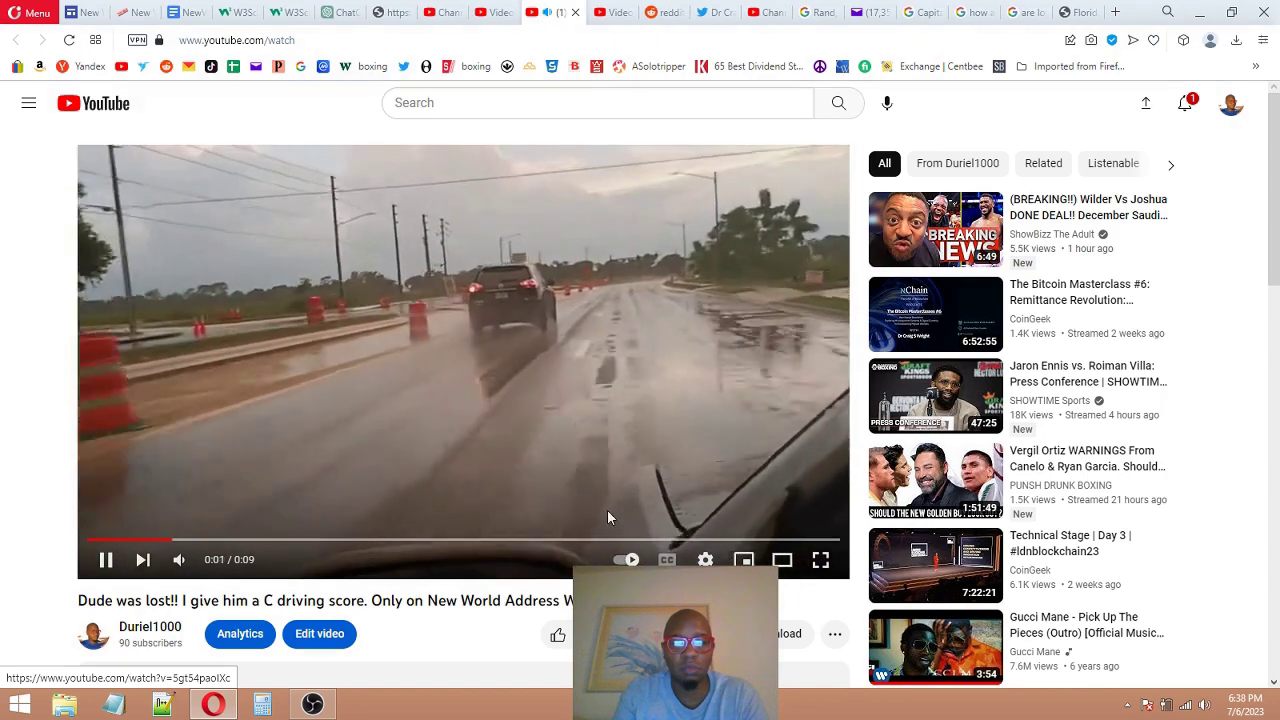
# - Watch the clip full screen from 0:00, pausing at 0:07 on the SUV's rear plate
pyautogui.click(820, 558)
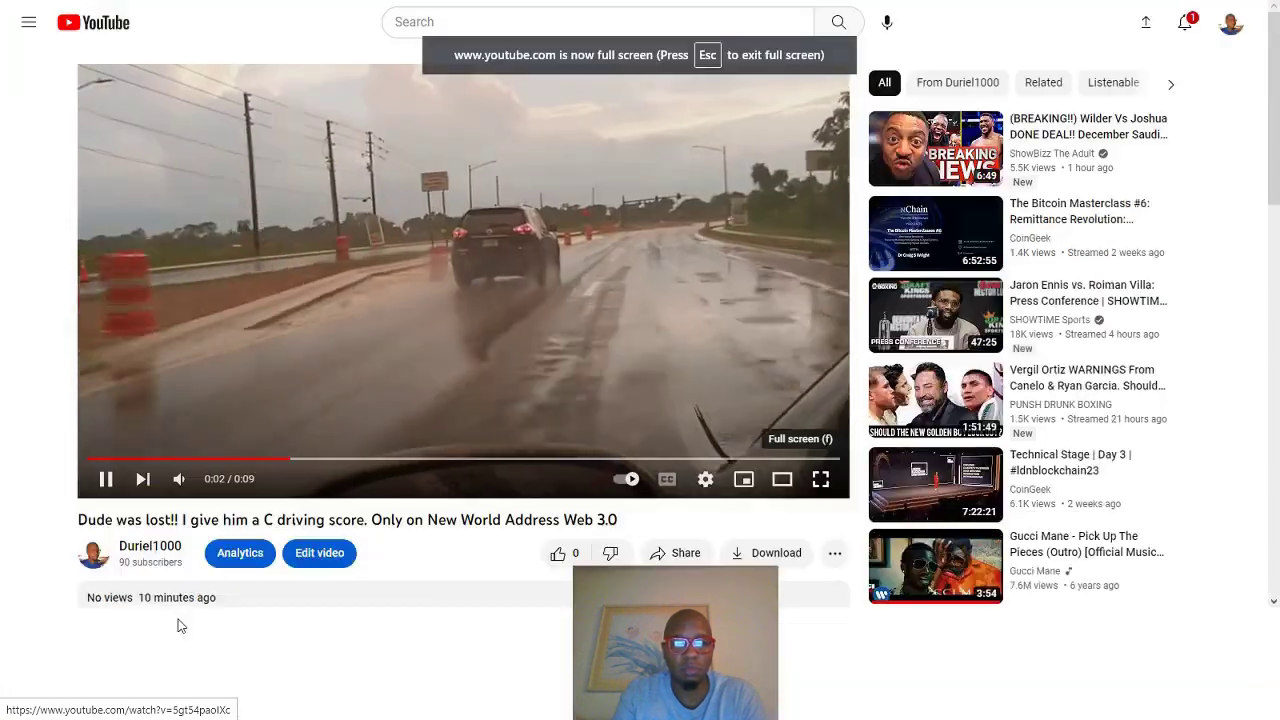
pyautogui.moveTo(45, 675); pyautogui.dragTo(42, 675)
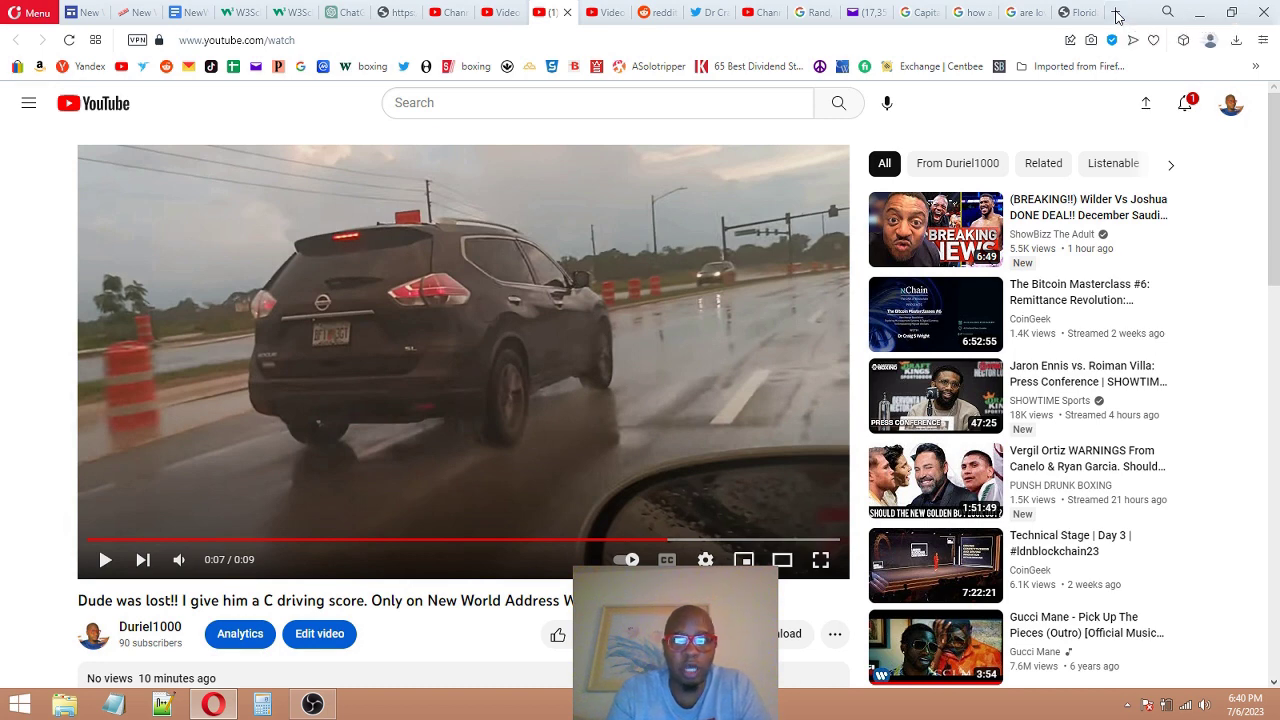
# - Load newworldaddress.com in a new tab and scroll down to its forms
pyautogui.click(1117, 15)
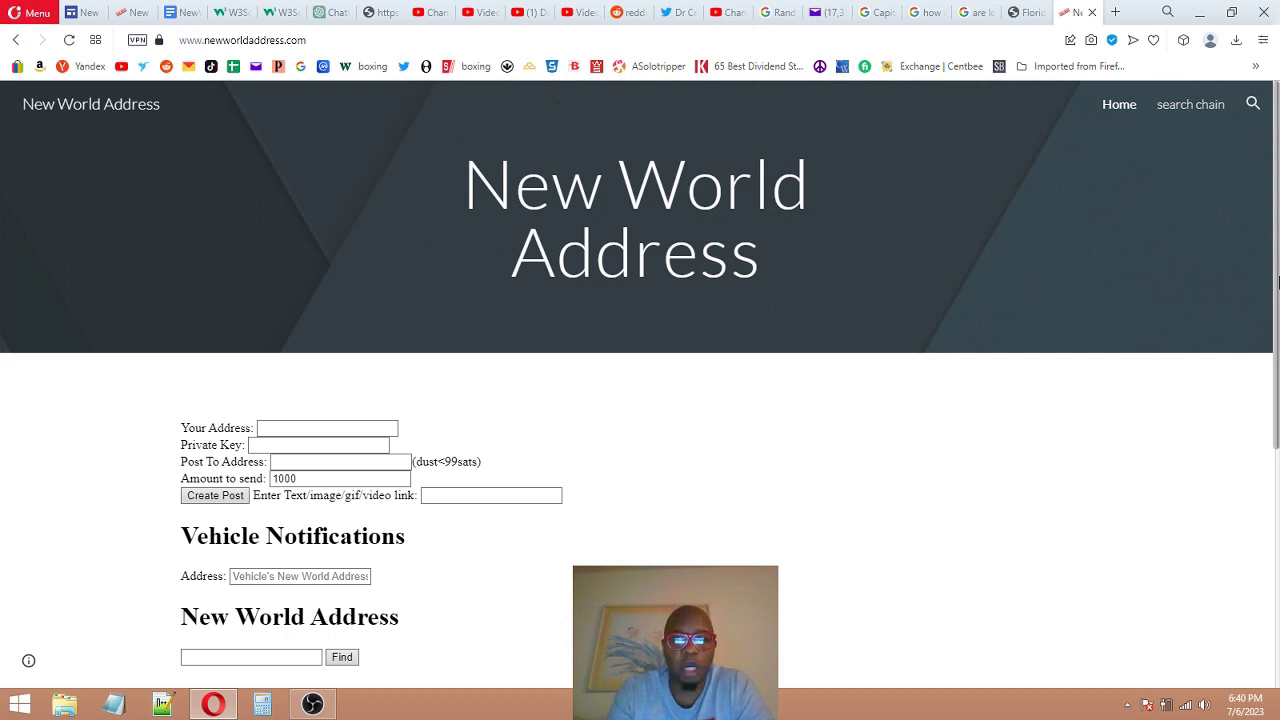
pyautogui.moveTo(1278, 283); pyautogui.dragTo(1278, 376)
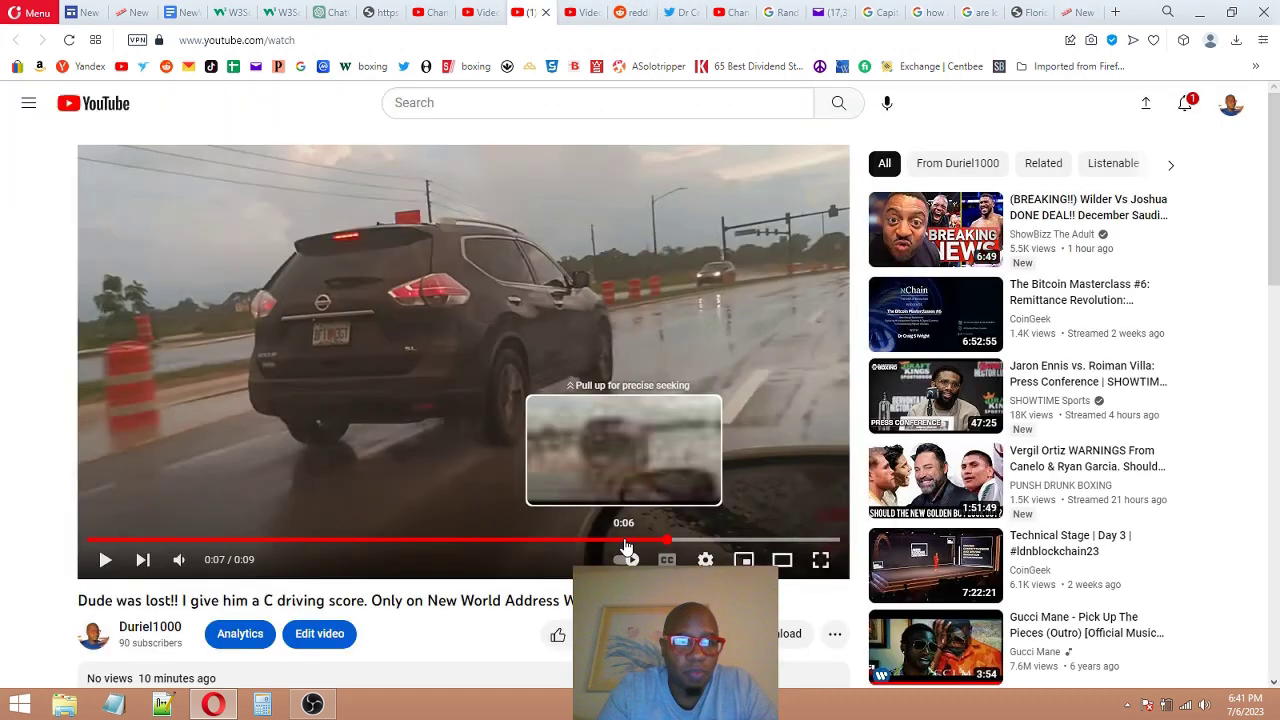
pyautogui.click(530, 12)
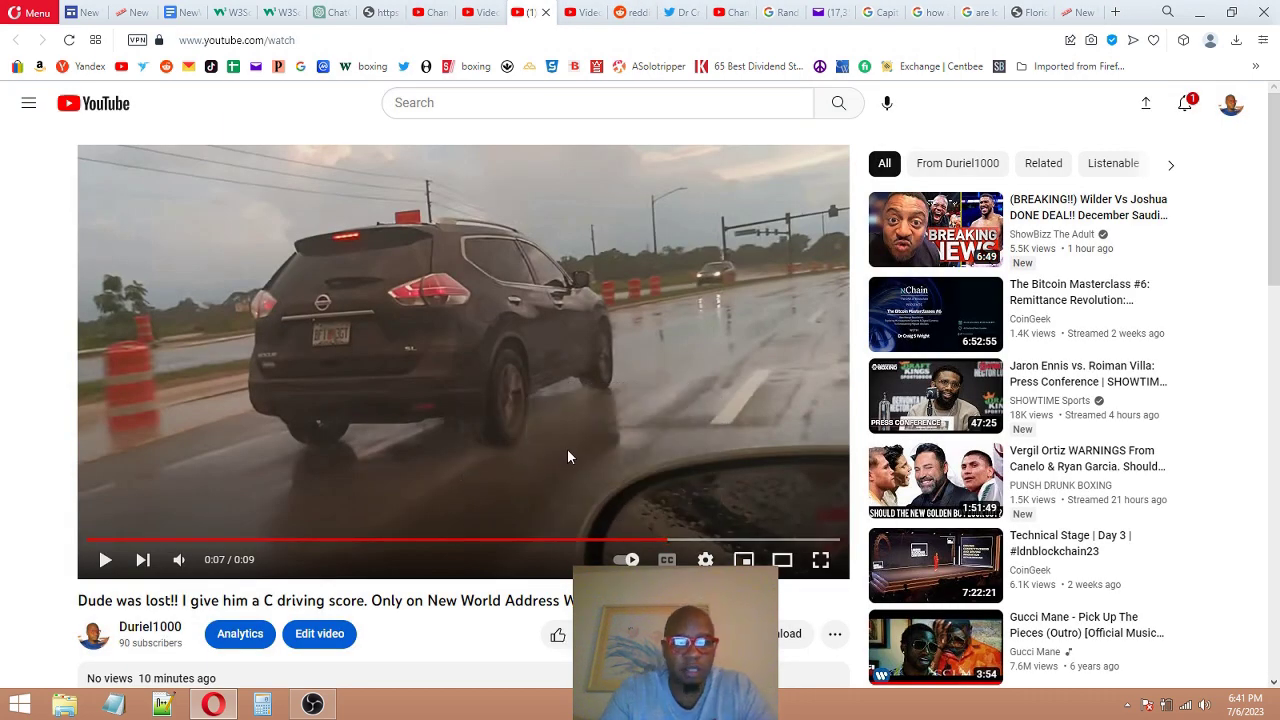
pyautogui.hotkey('ctrl', 'Tab')
pyautogui.click(222, 502)
pyautogui.write('bf13gt')
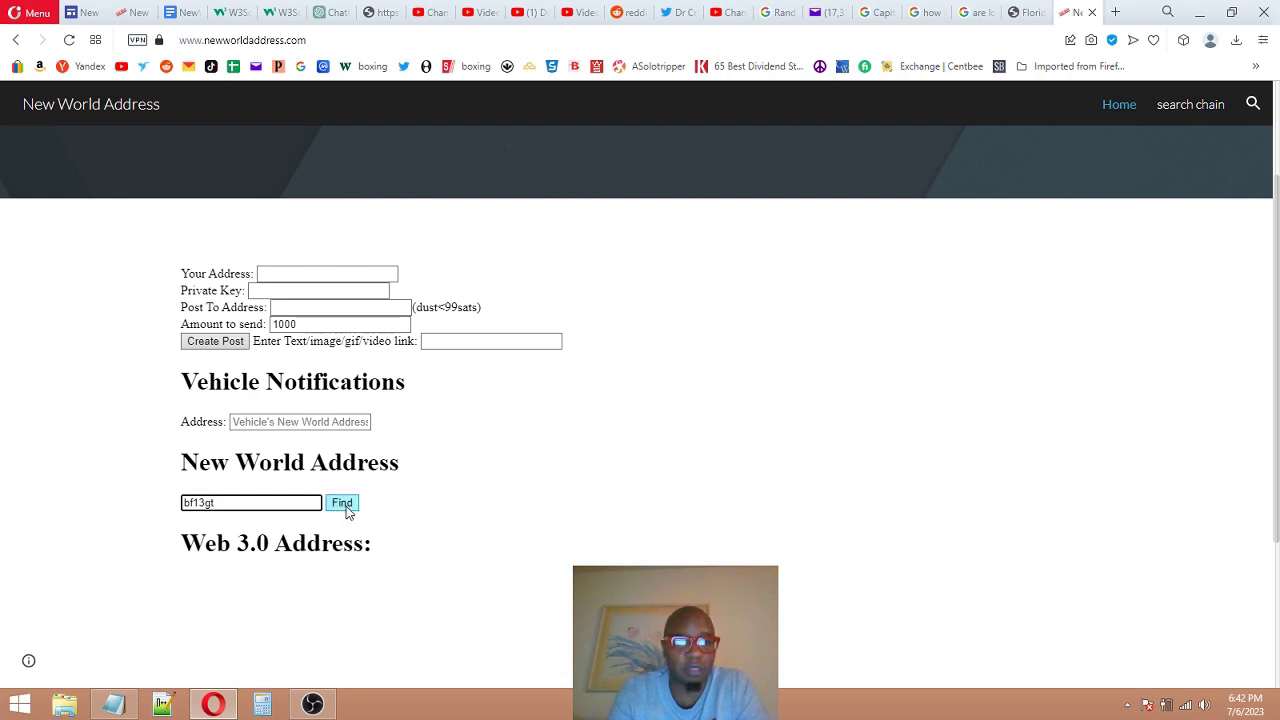
pyautogui.click(343, 506)
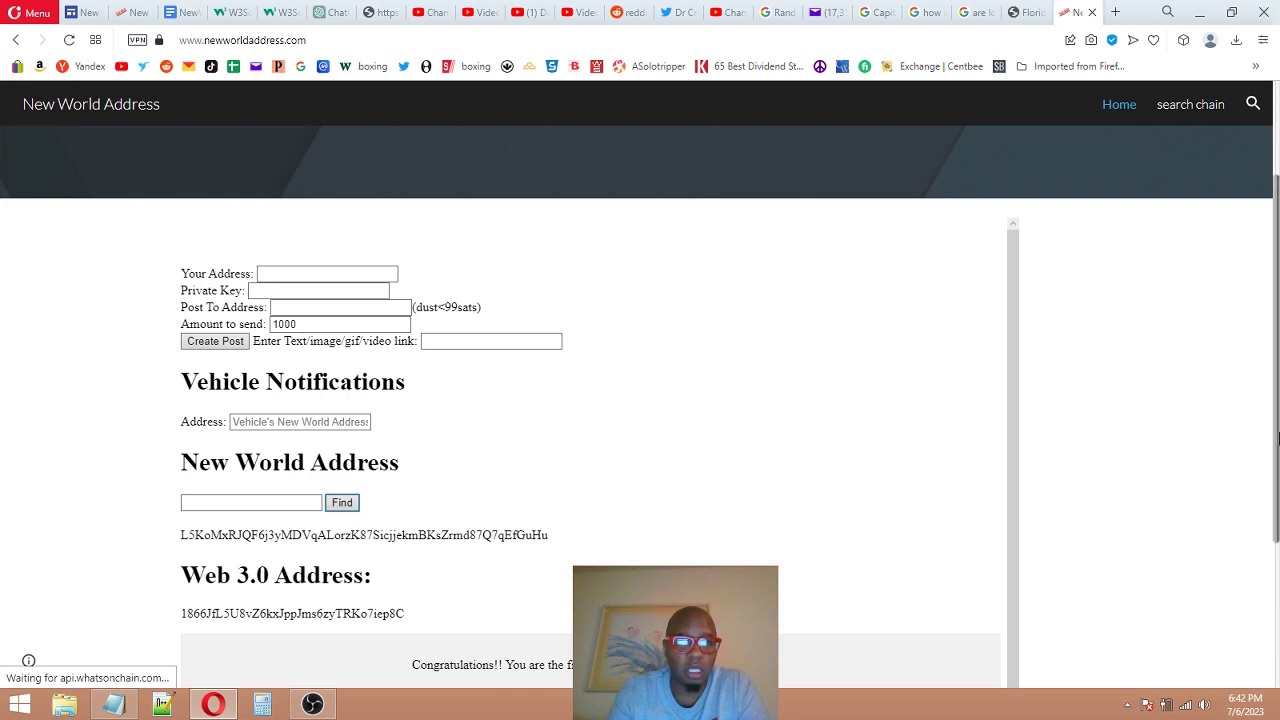
pyautogui.moveTo(1276, 440); pyautogui.dragTo(1276, 575)
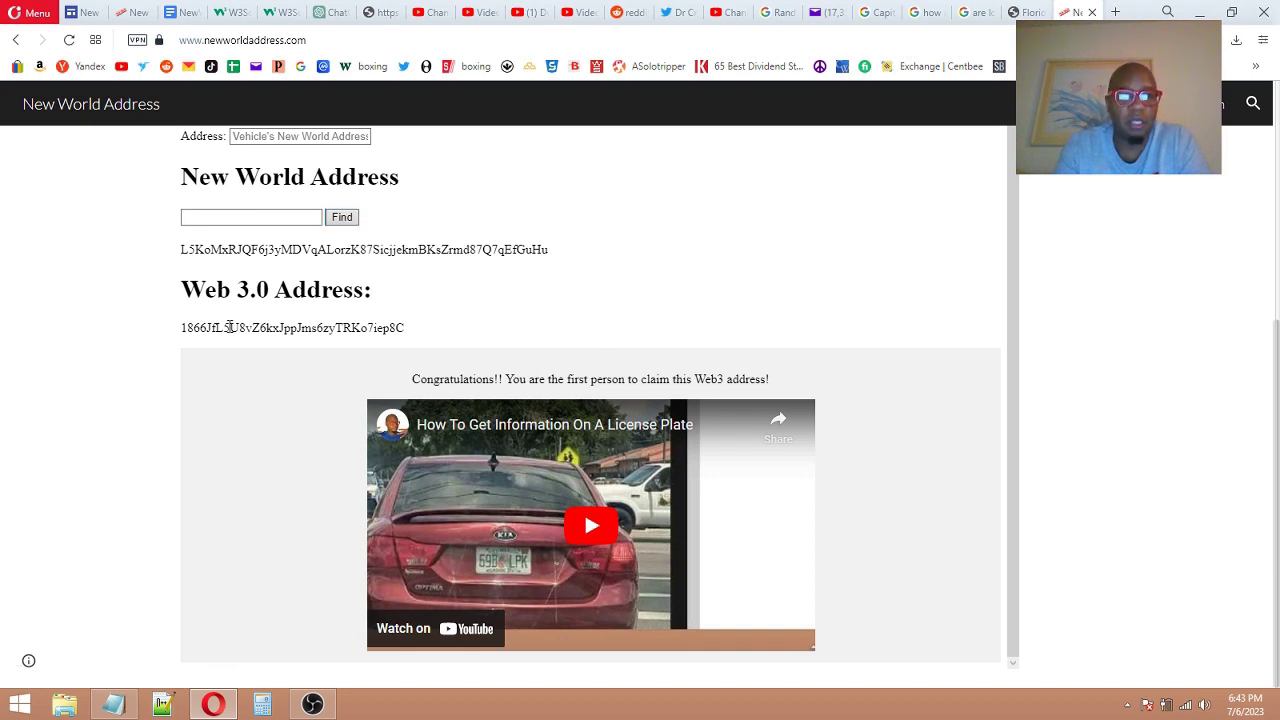
pyautogui.doubleClick(229, 327)
pyautogui.click(552, 10)
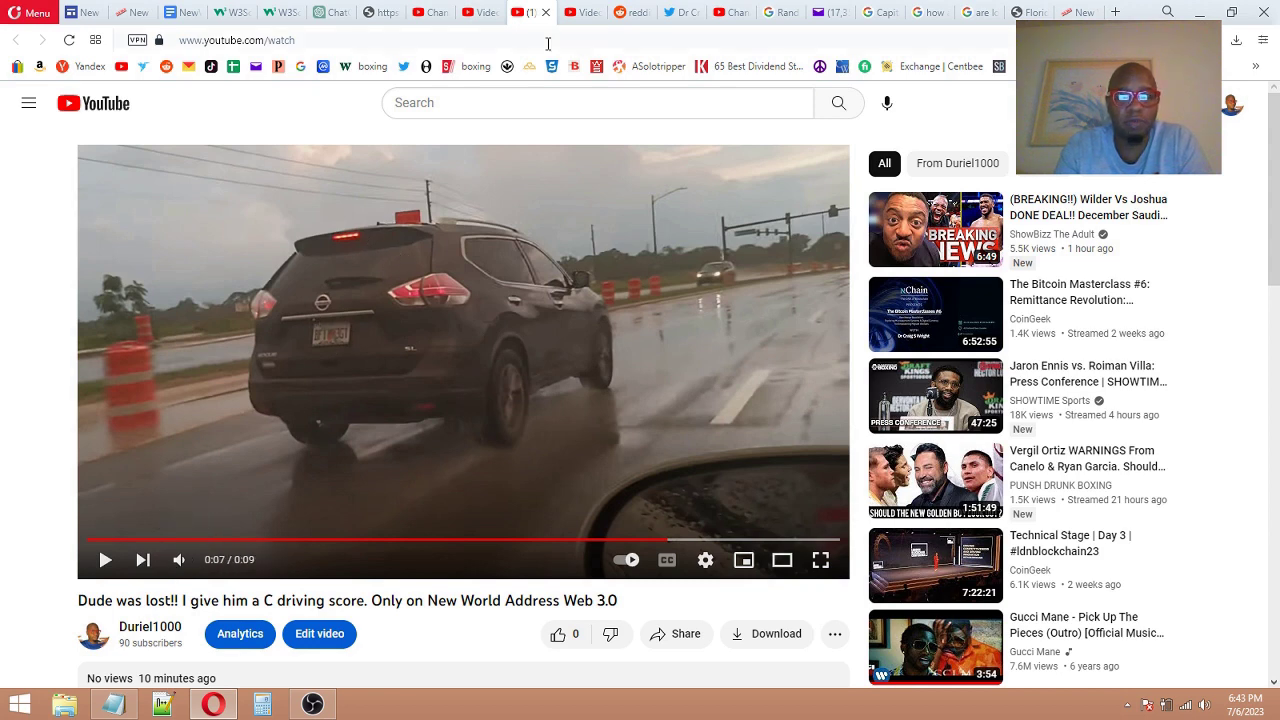
pyautogui.hotkey('ctrl', 'Tab')
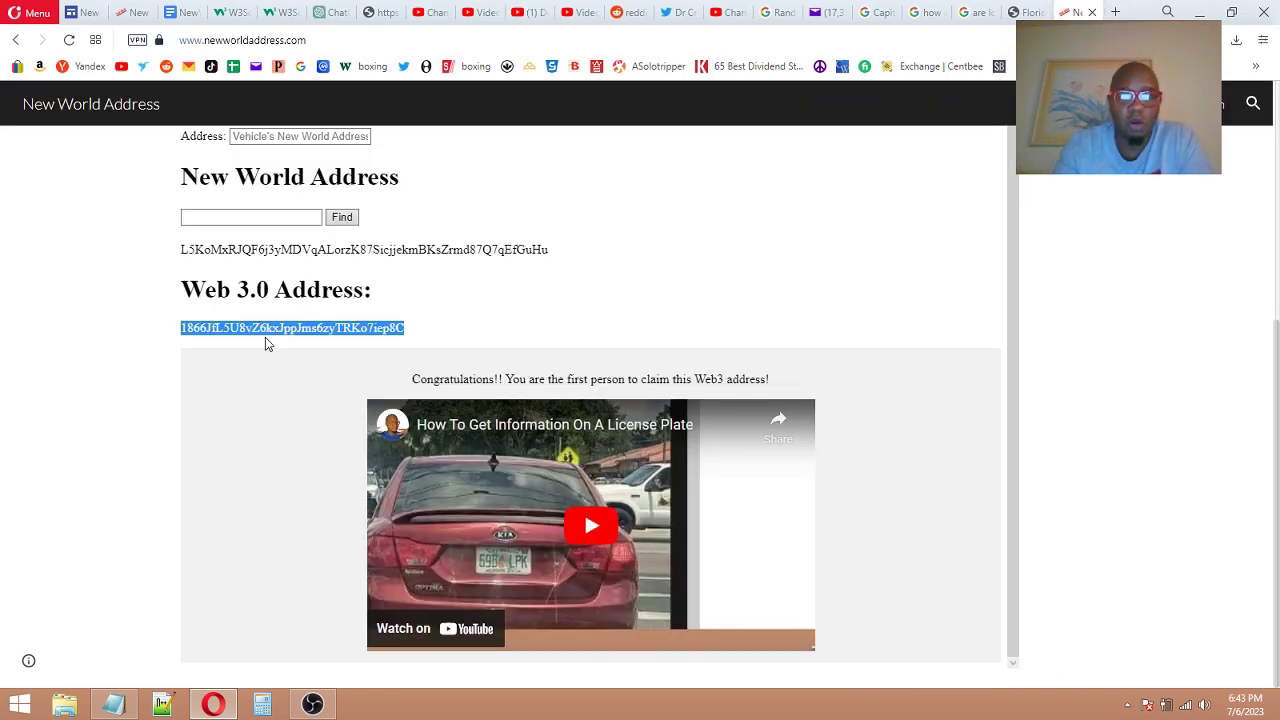
pyautogui.scroll(3, 291, 293)
pyautogui.click(291, 293)
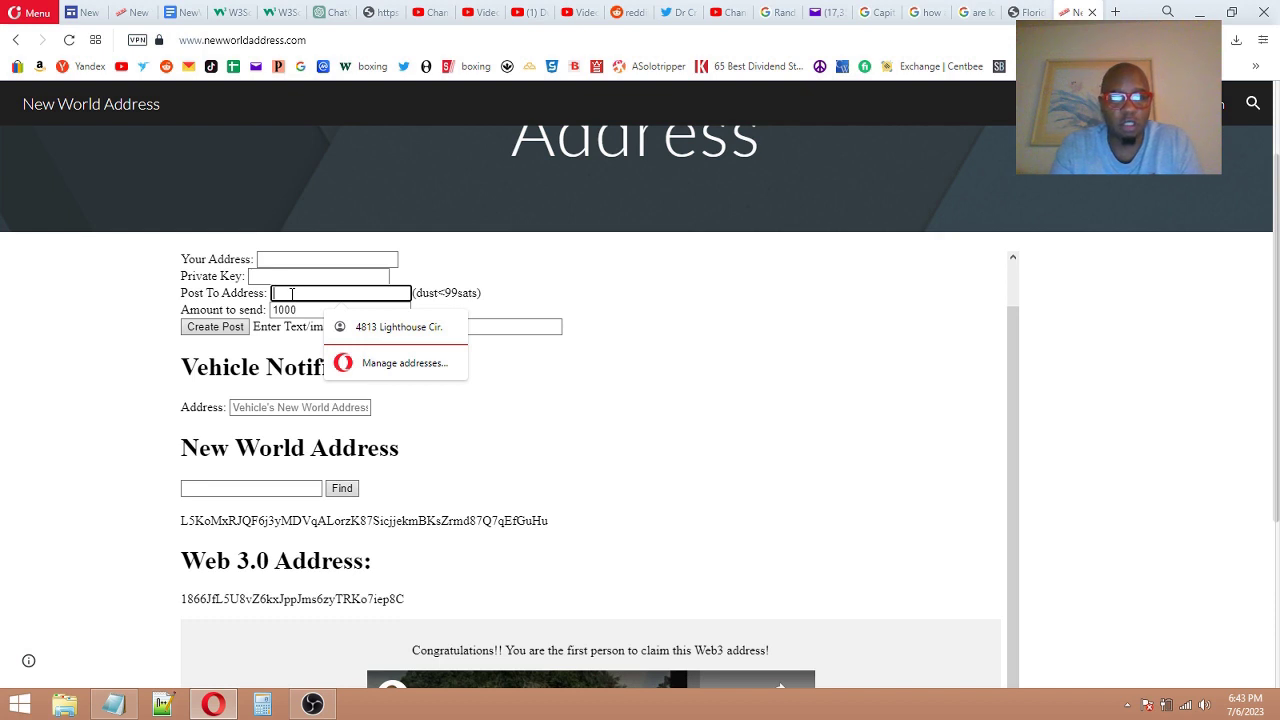
pyautogui.hotkey('ctrl', 'v')
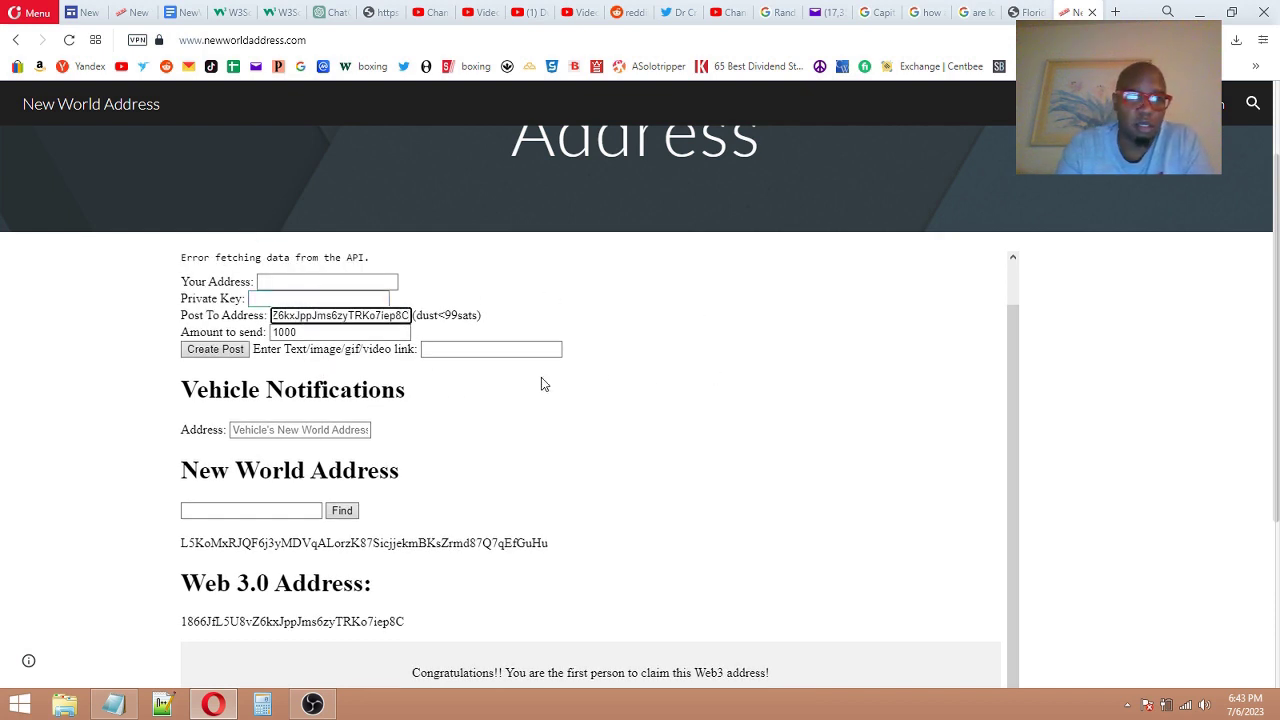
# - Set the post's amount to 100
pyautogui.click(300, 510)
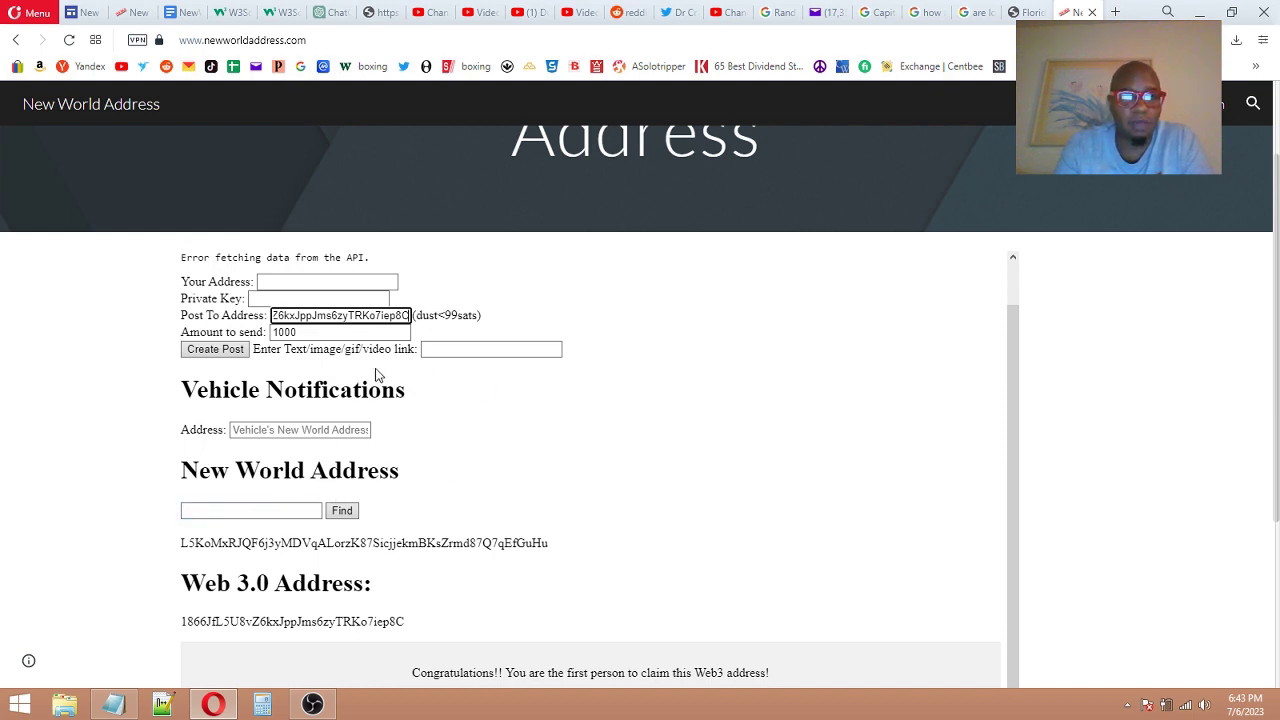
pyautogui.click(305, 334)
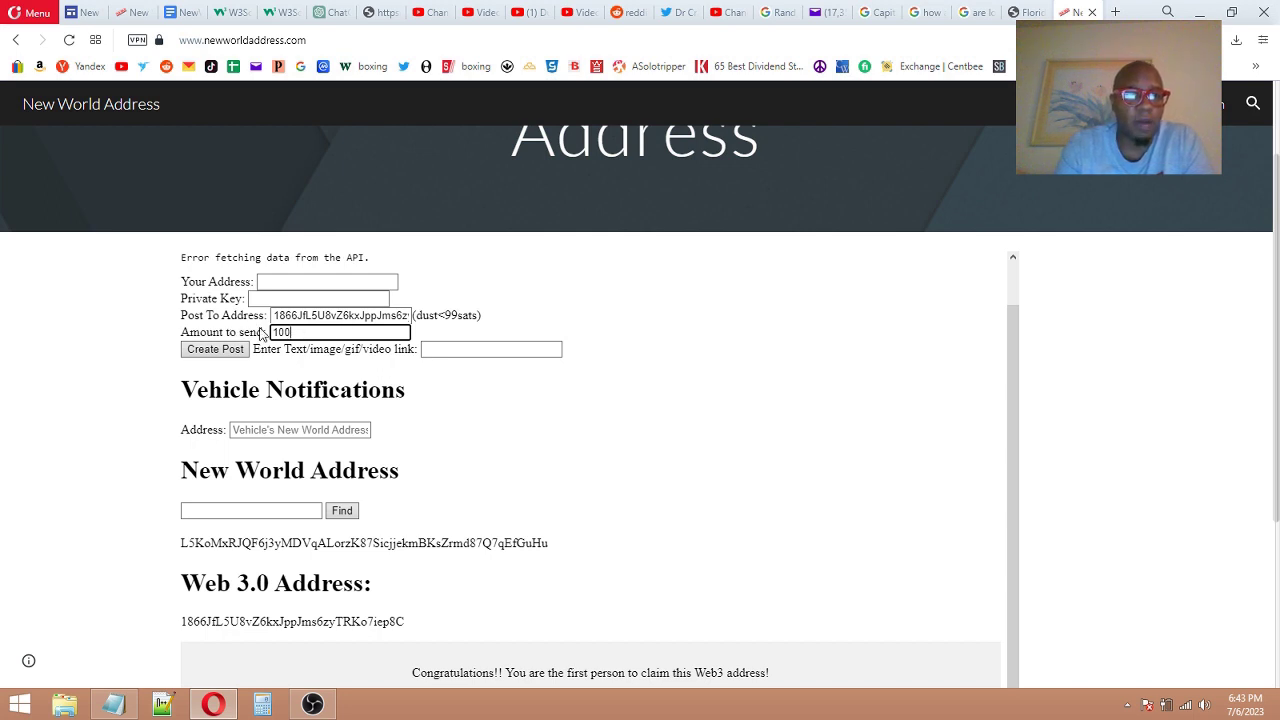
pyautogui.click(110, 328)
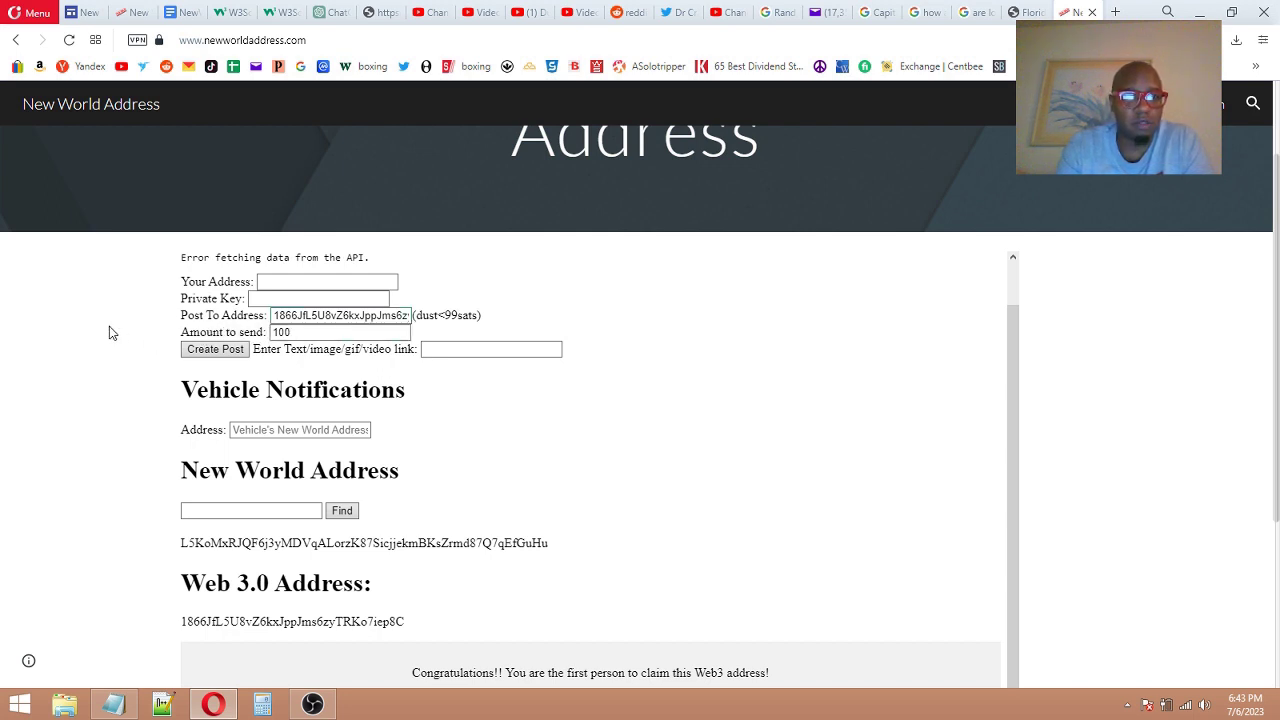
pyautogui.click(480, 348)
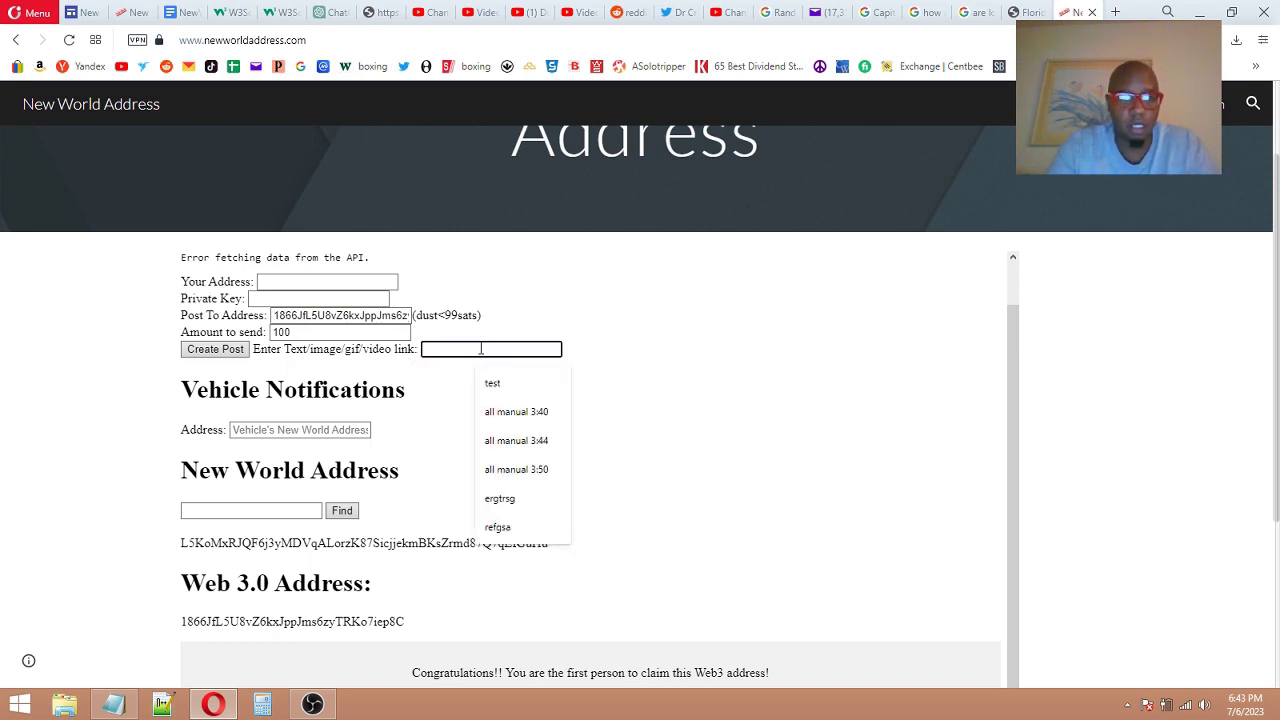
pyautogui.click(113, 707)
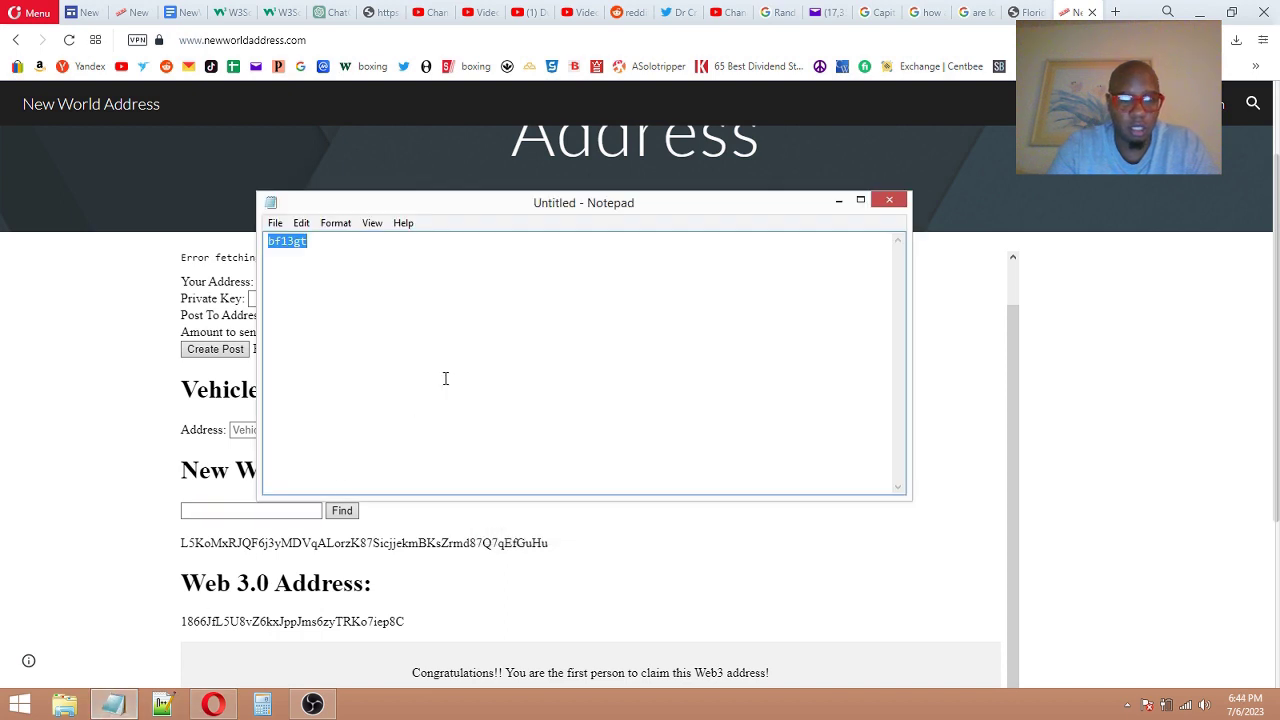
pyautogui.click(59, 421)
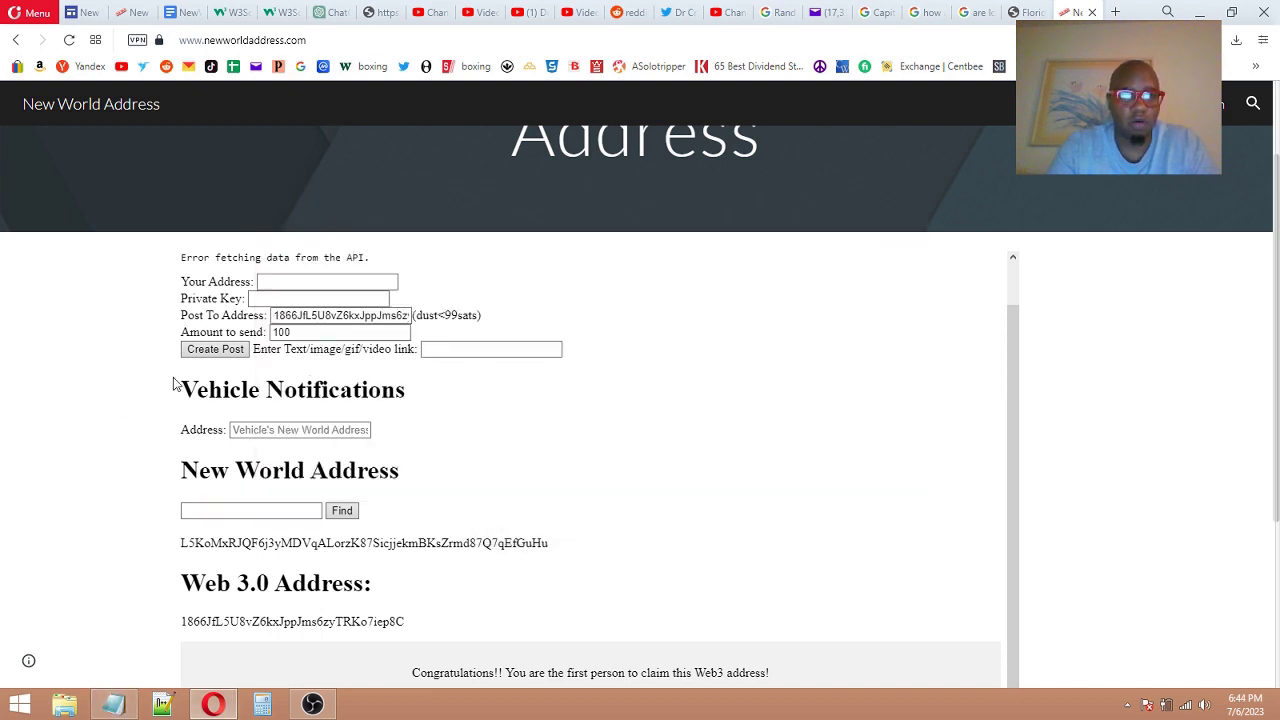
pyautogui.click(433, 349)
pyautogui.write('Plate')
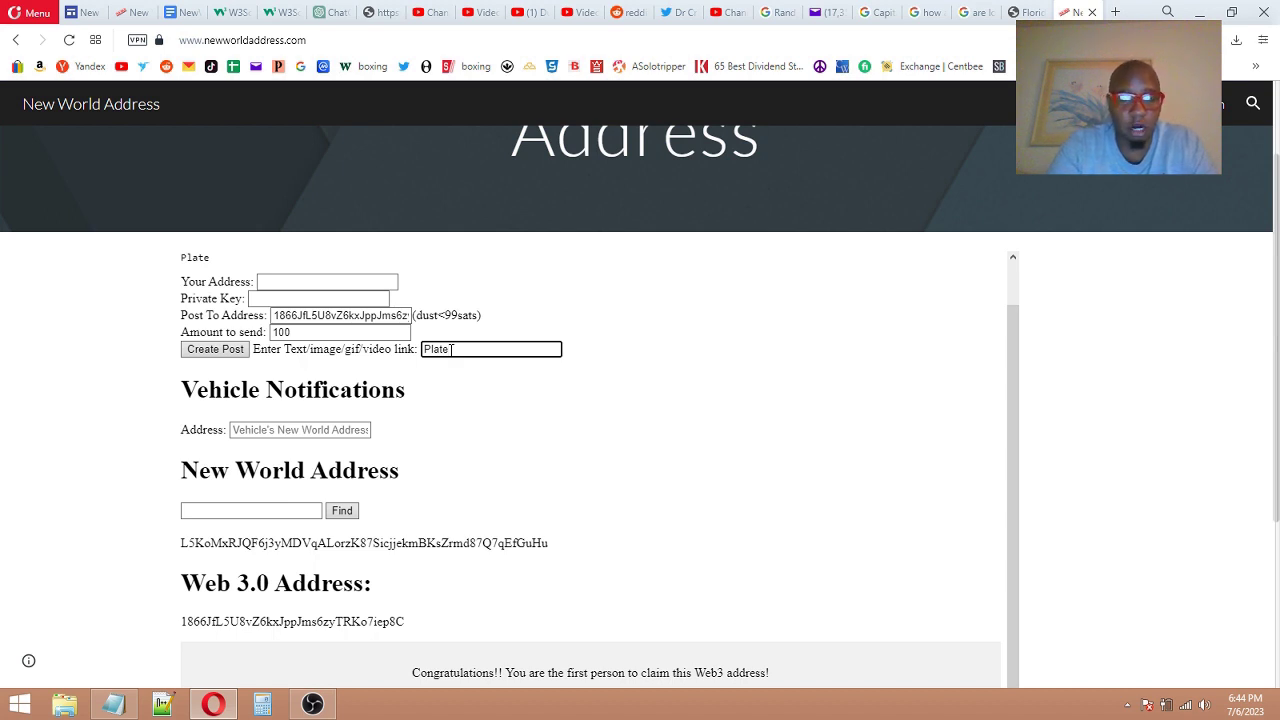
pyautogui.write('bf13gt was')
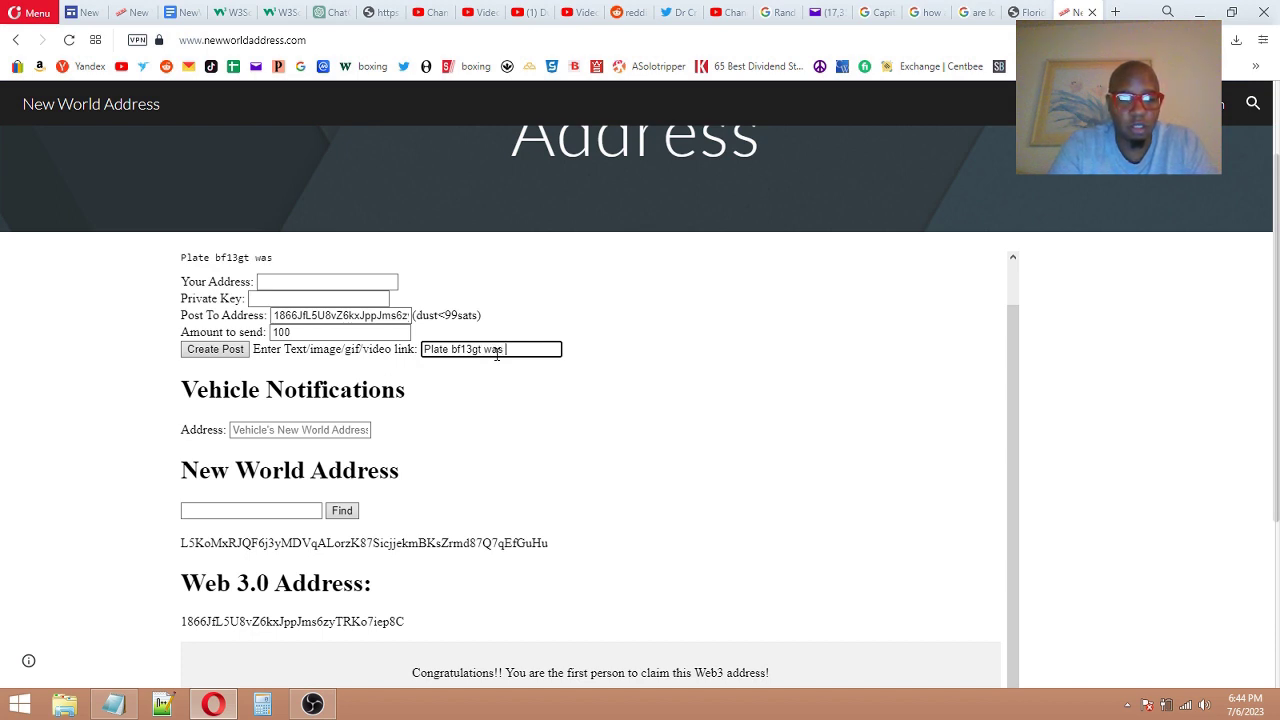
pyautogui.write('ing l')
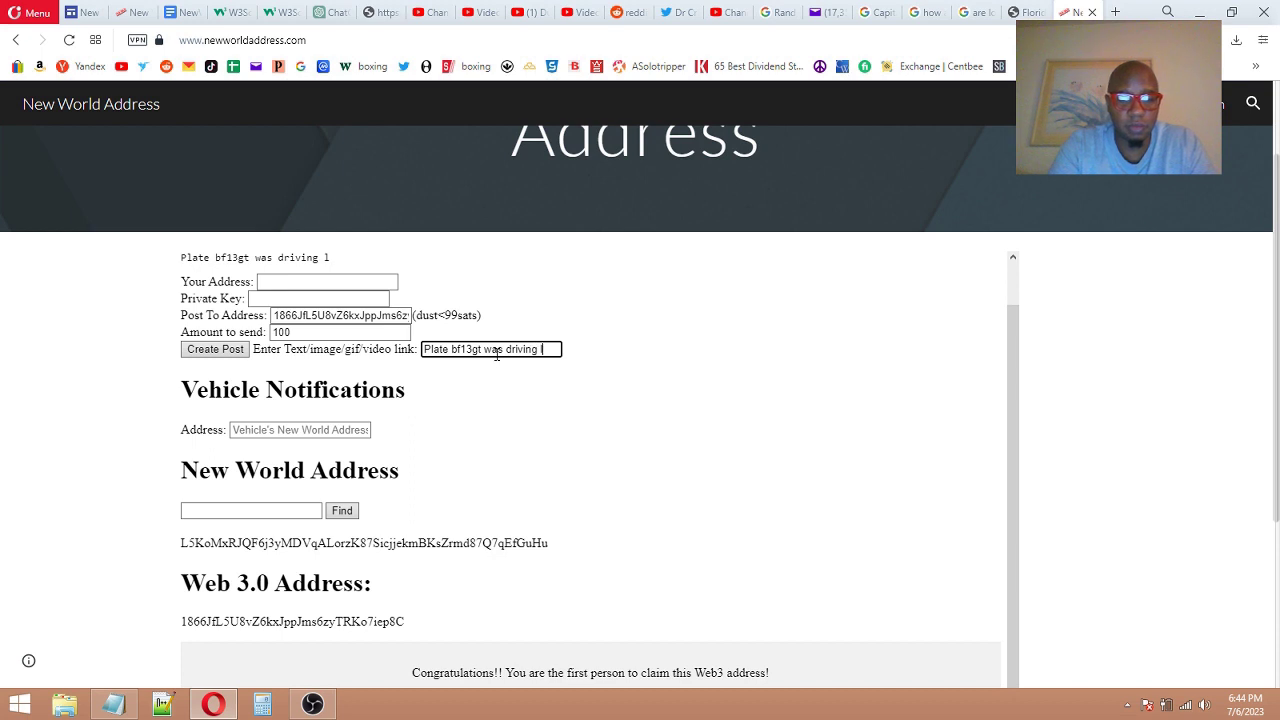
pyautogui.write('ike he was lost')
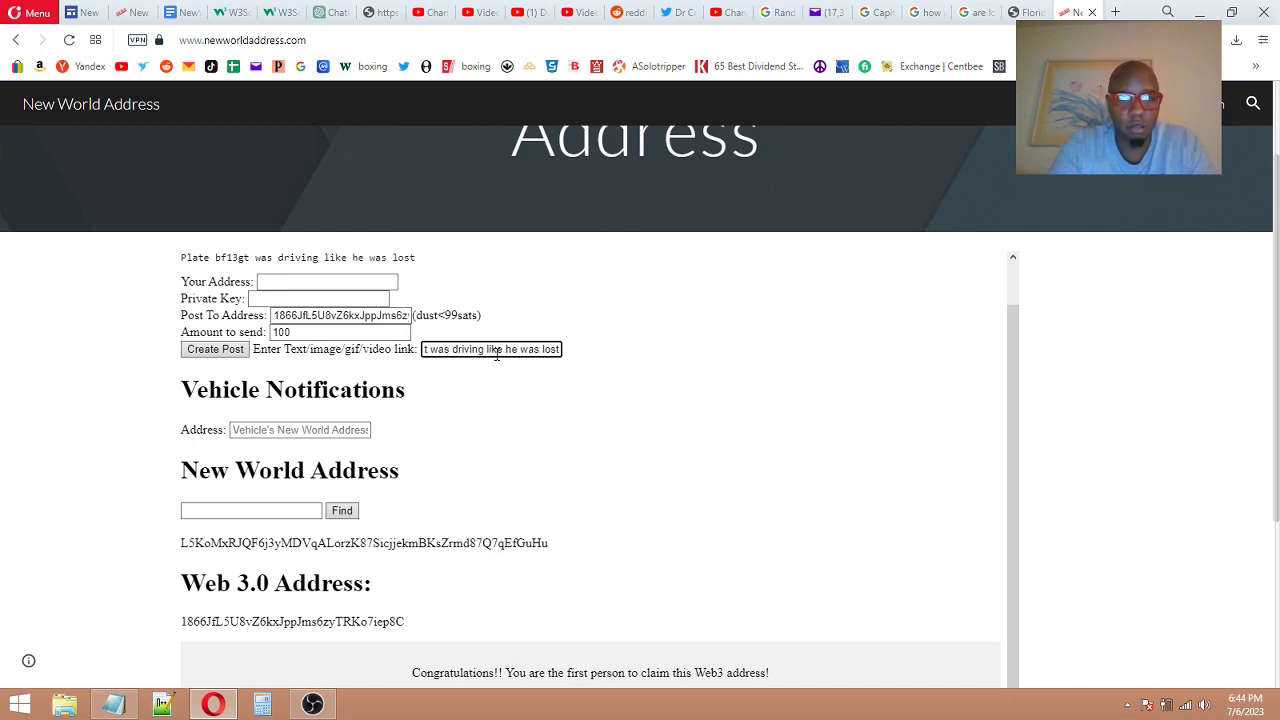
pyautogui.write(' in')
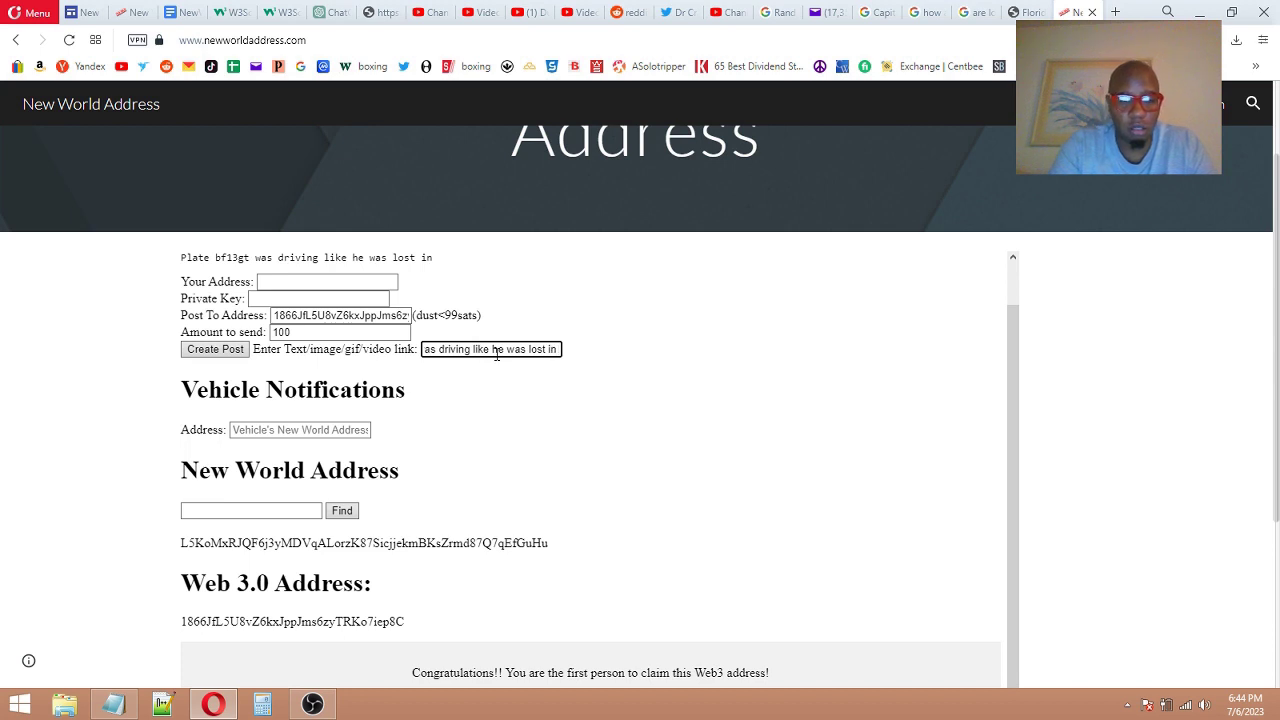
pyautogui.write(' Ocoee')
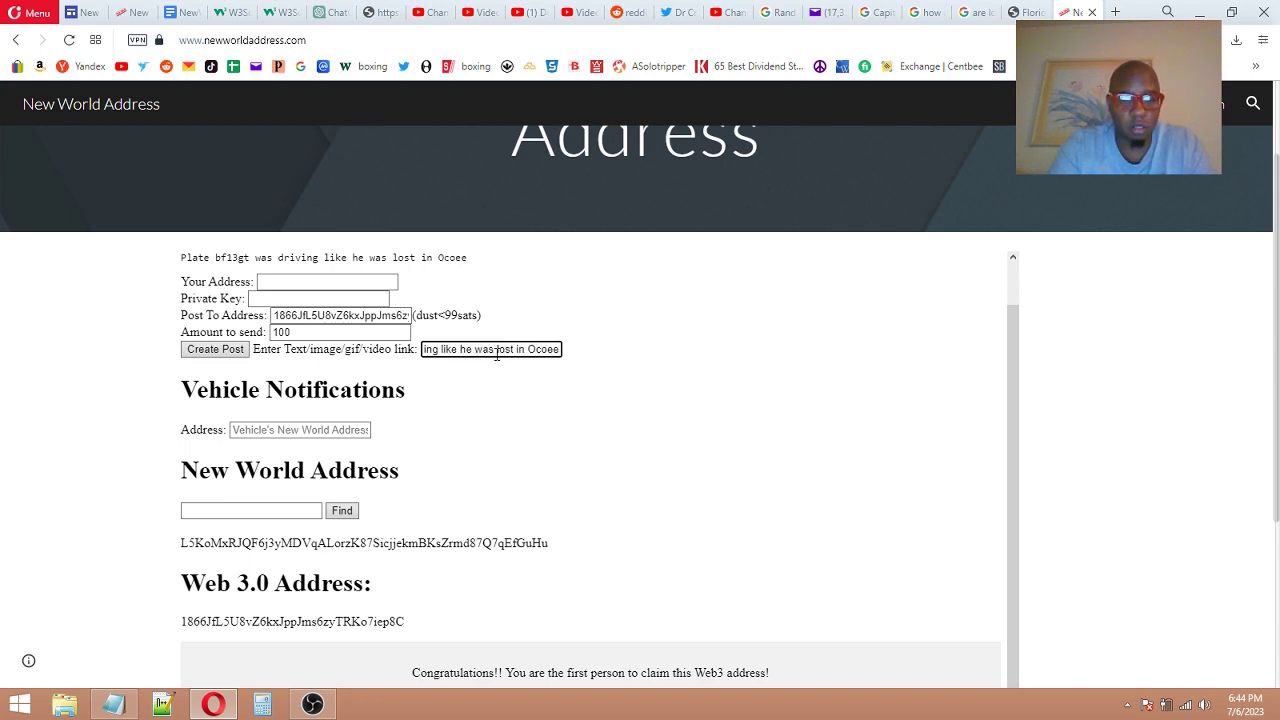
pyautogui.write('.')
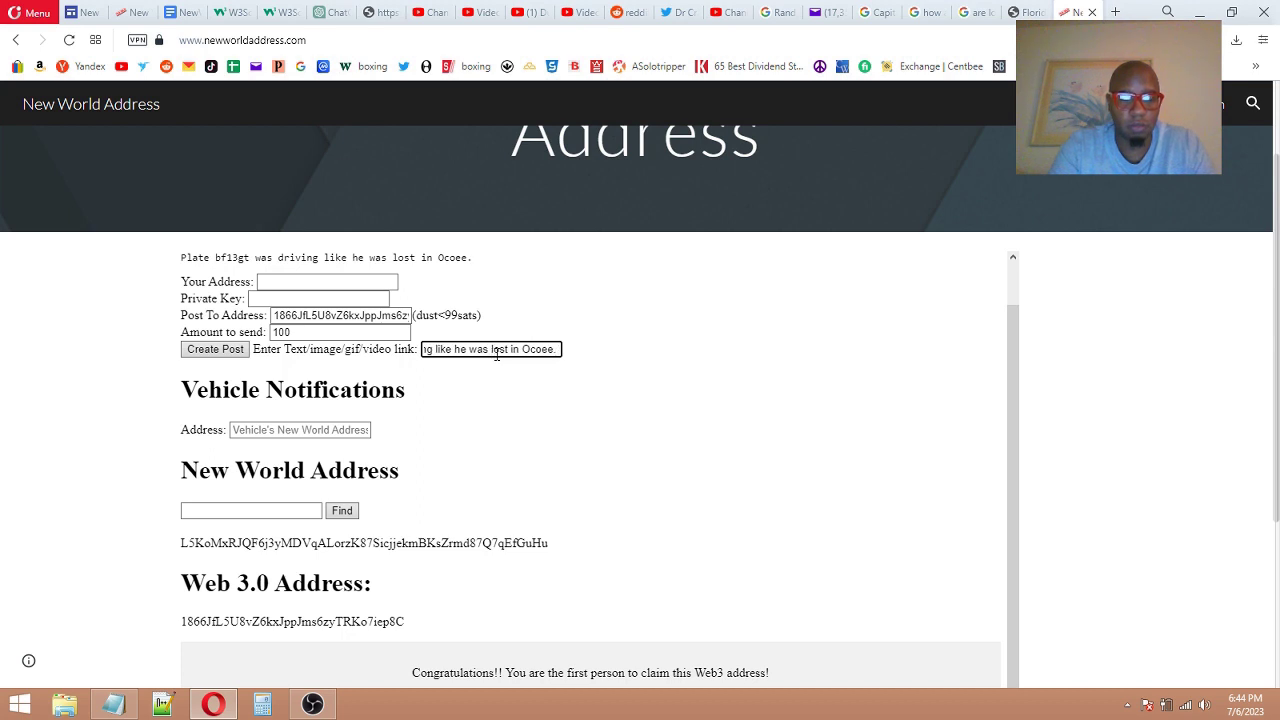
pyautogui.write(' Beware')
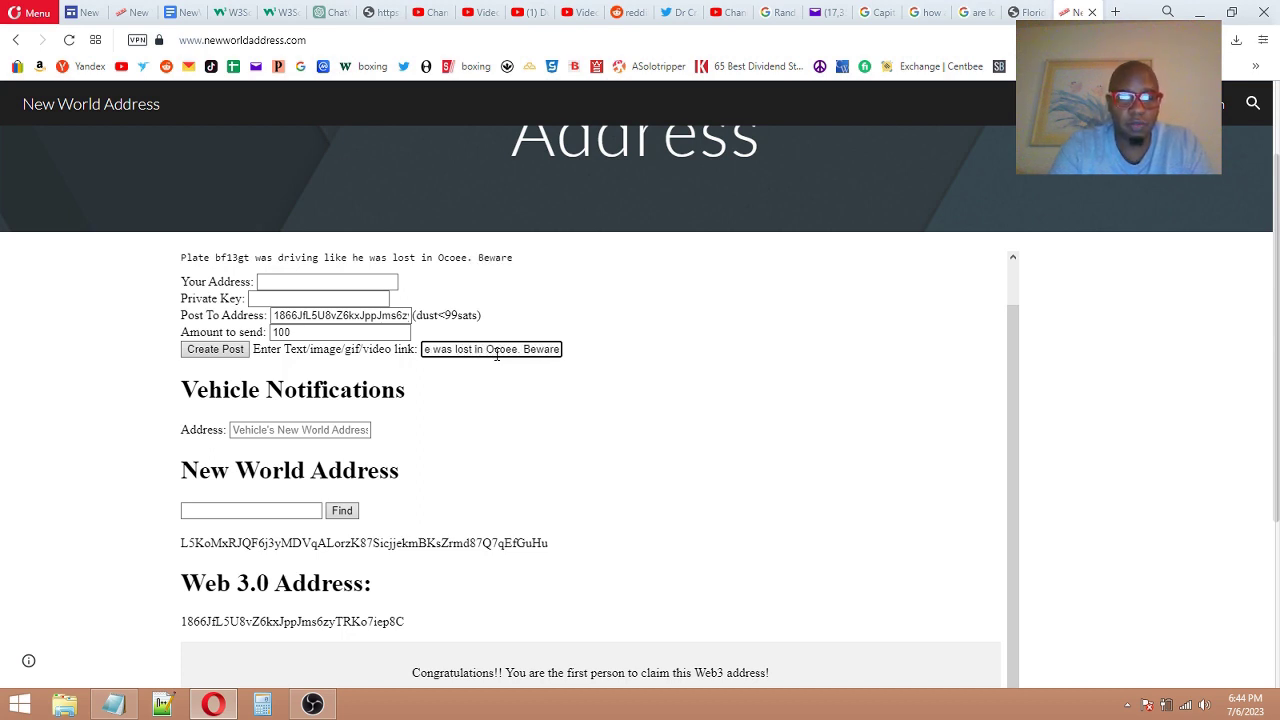
pyautogui.write(' of')
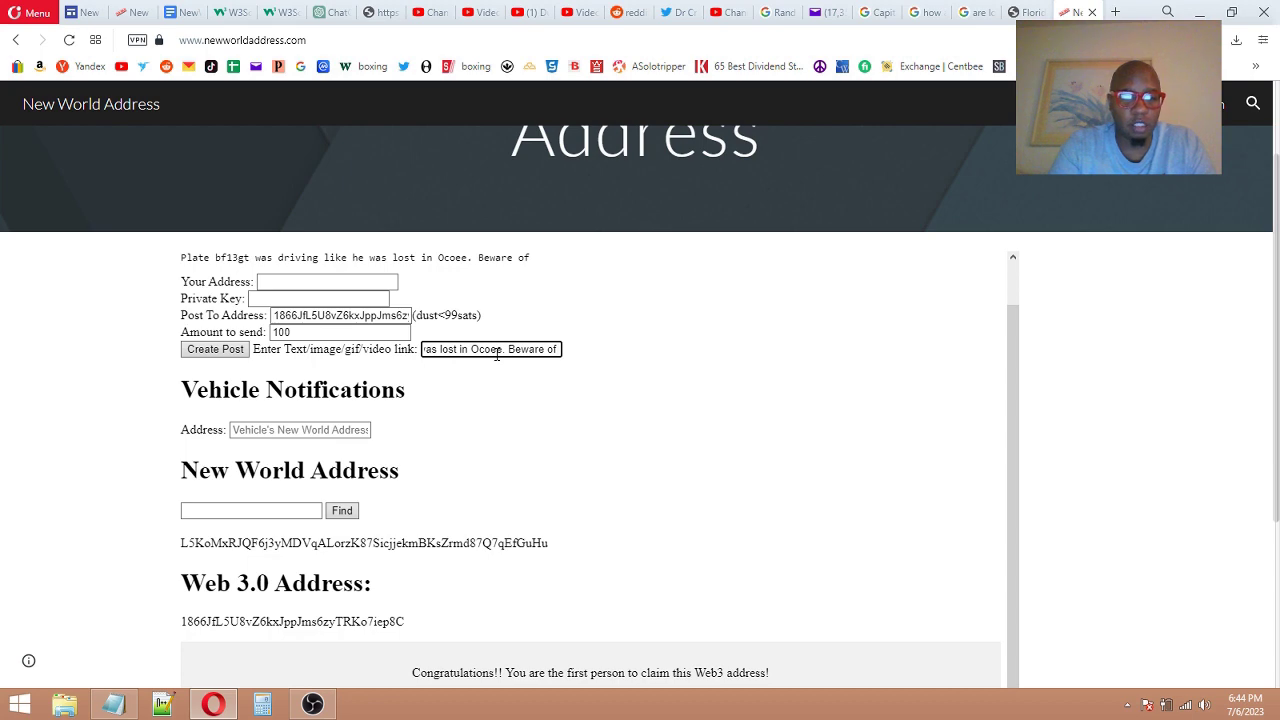
pyautogui.write(' lane changing')
# - Copy the YouTube video's URL and paste it into the post
pyautogui.click(527, 12)
pyautogui.click(383, 42)
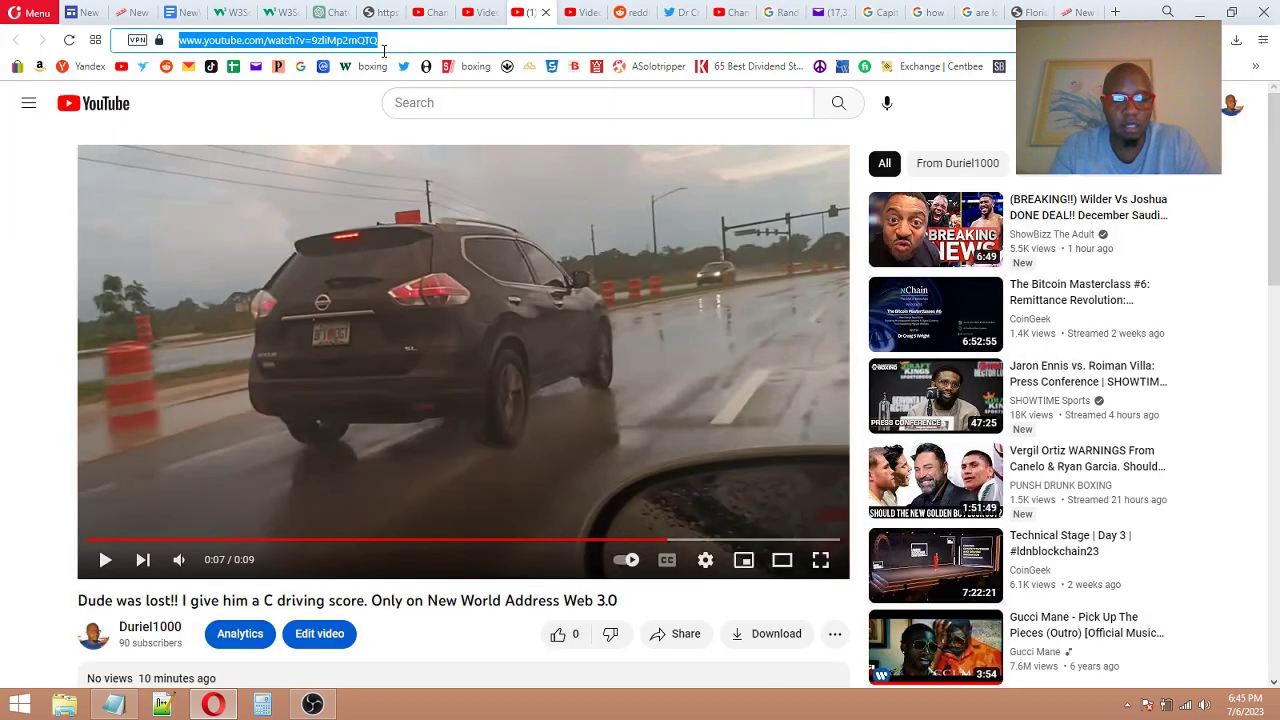
pyautogui.hotkey('ctrl', 'Tab')
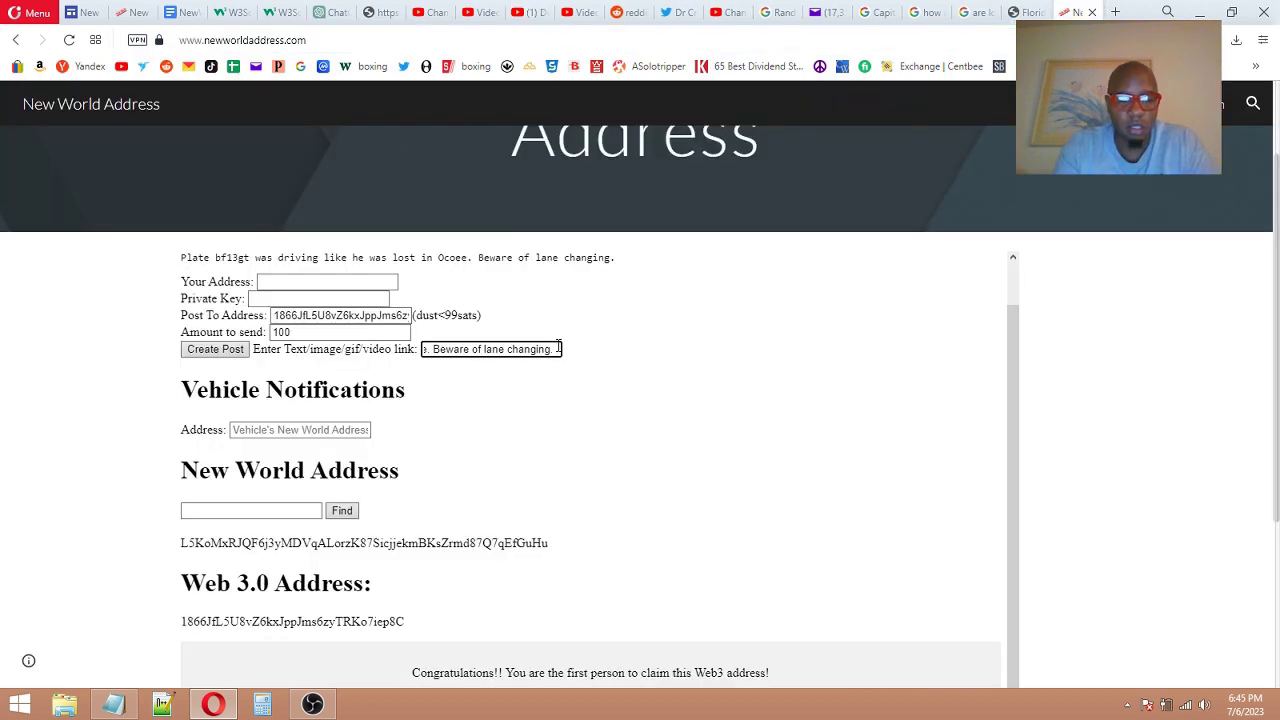
pyautogui.write('https://www.youtube.com/watch?v=9zliMp2mQTQ')
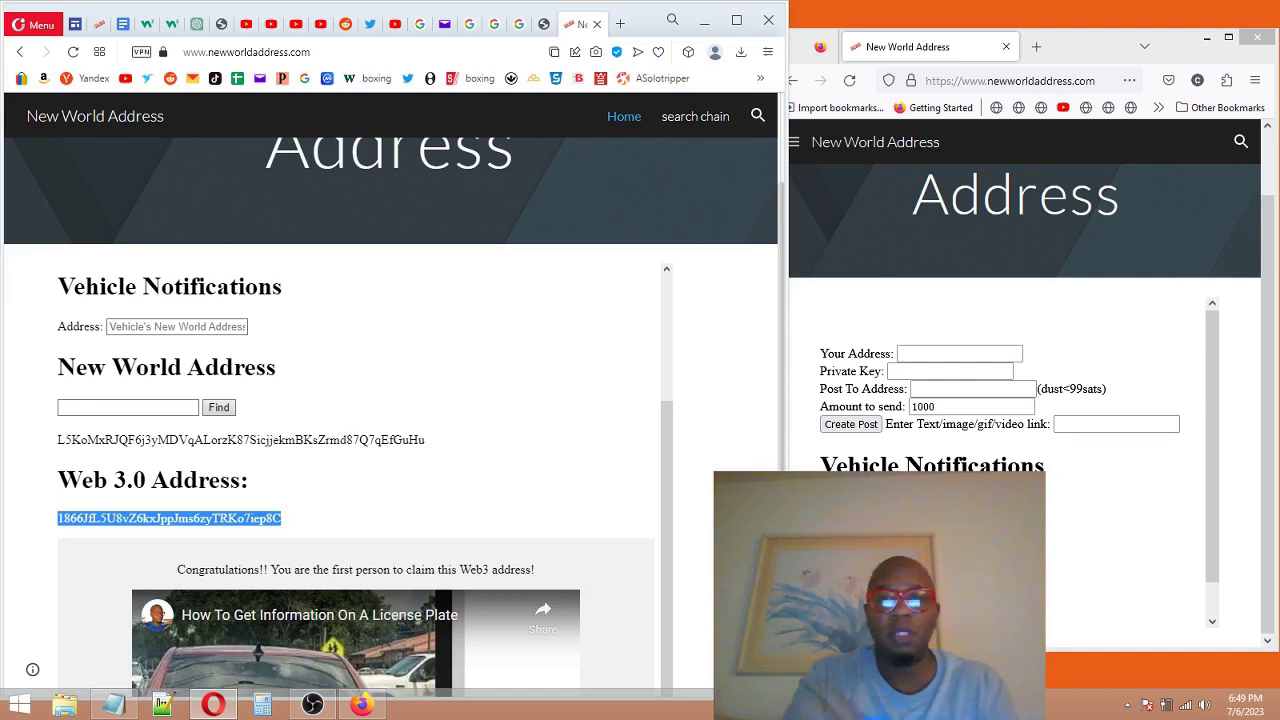
# - Bring the Firefox window forward and stretch it taller at top and bottom
pyautogui.hotkey('alt', 'Tab')
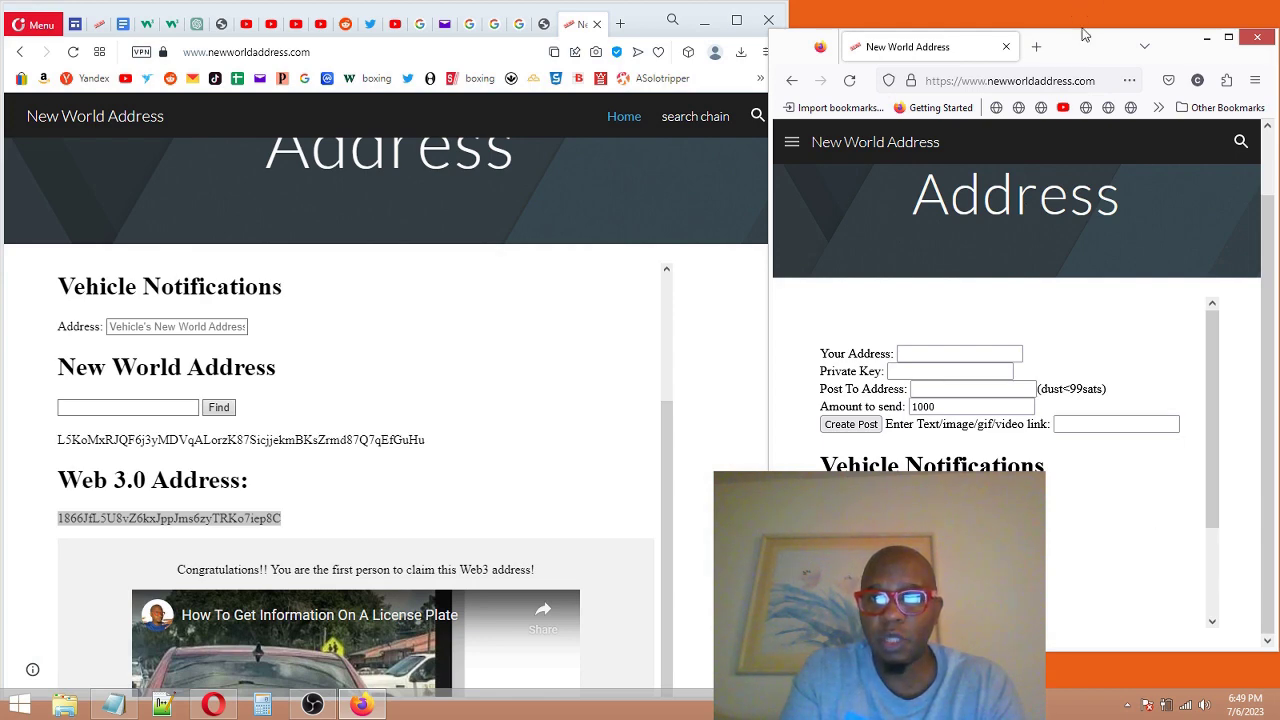
pyautogui.moveTo(1082, 30); pyautogui.dragTo(1082, 13)
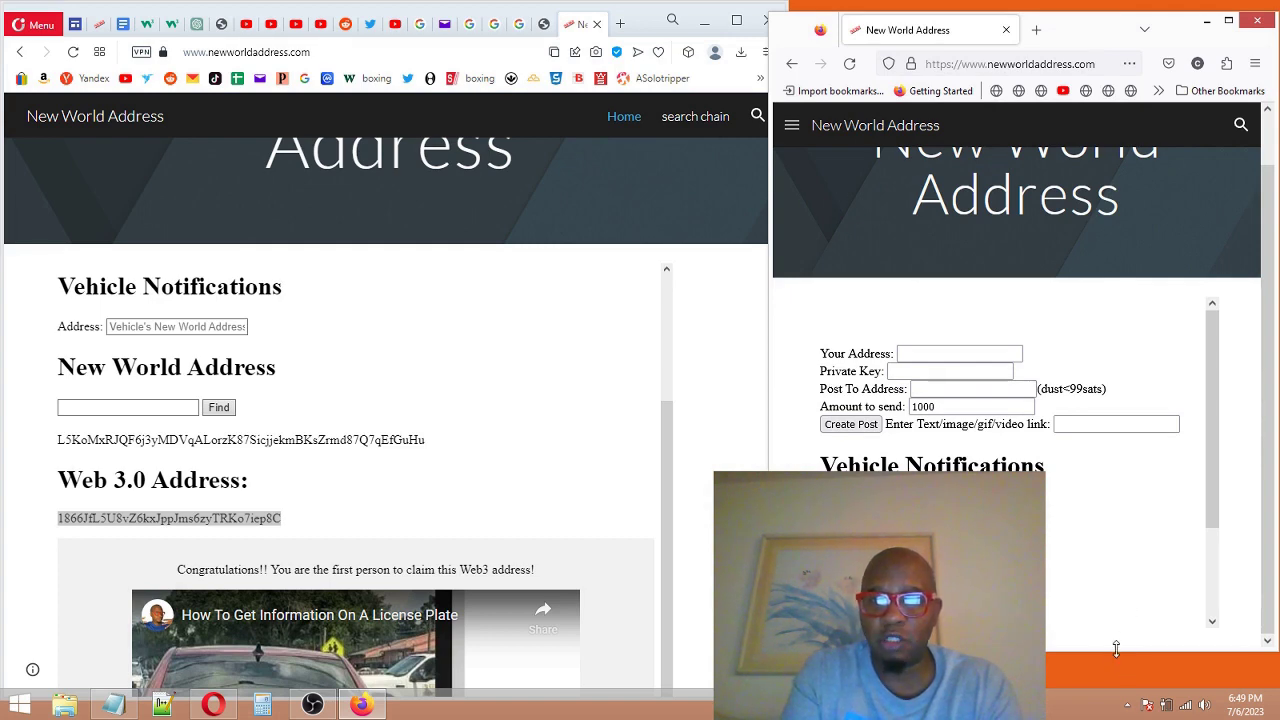
pyautogui.moveTo(1118, 650); pyautogui.dragTo(1120, 700)
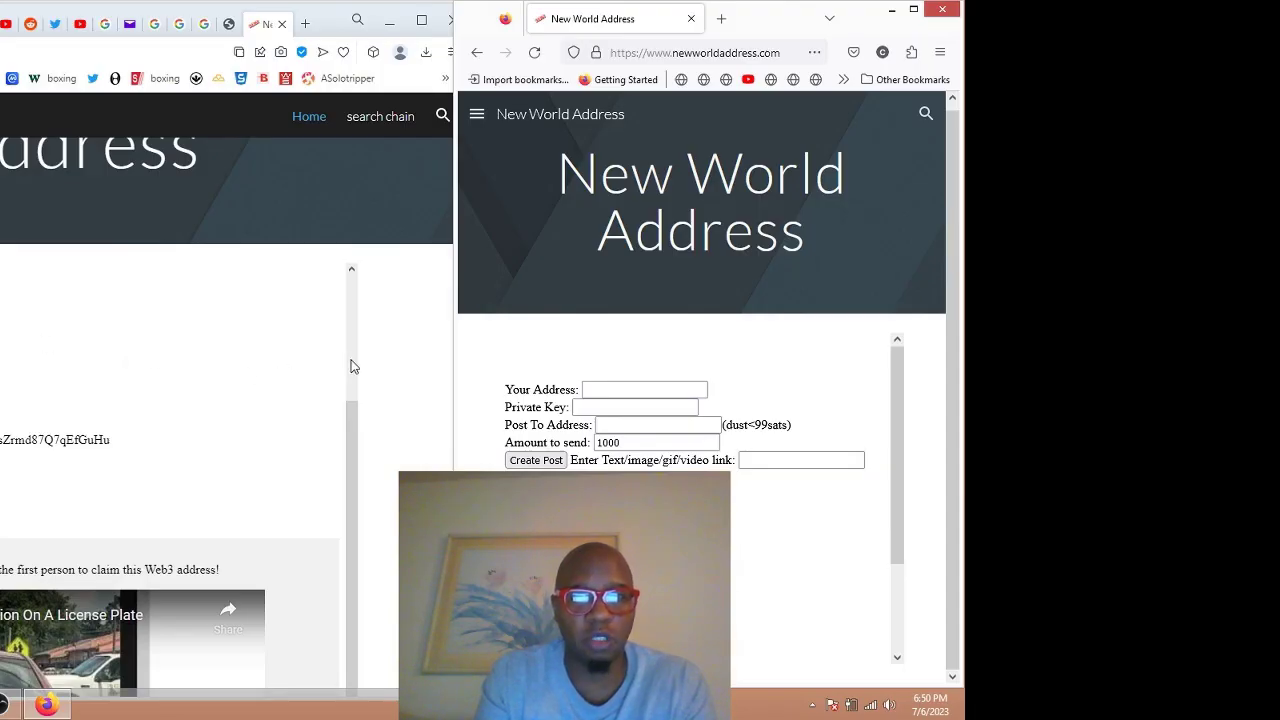
# - Arrange both browsers side by side and scroll Firefox to the Vehicle Notifications warning
pyautogui.click(351, 363)
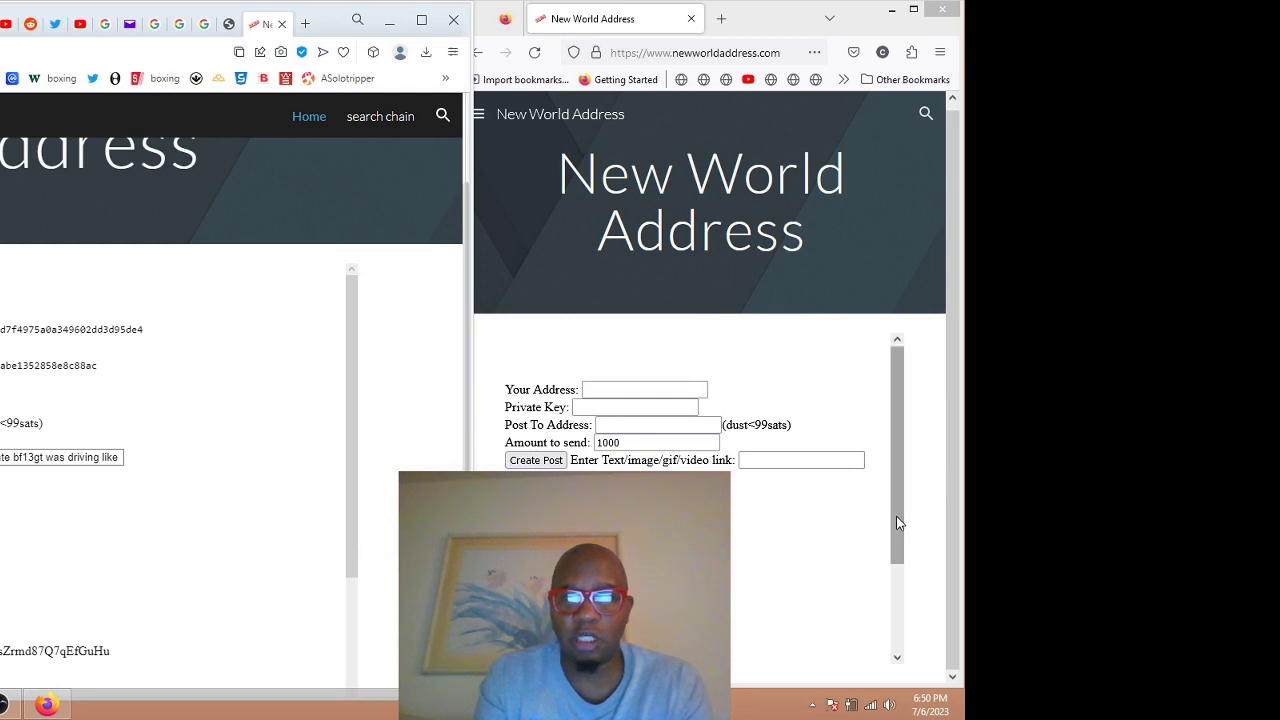
pyautogui.moveTo(896, 516); pyautogui.dragTo(900, 541)
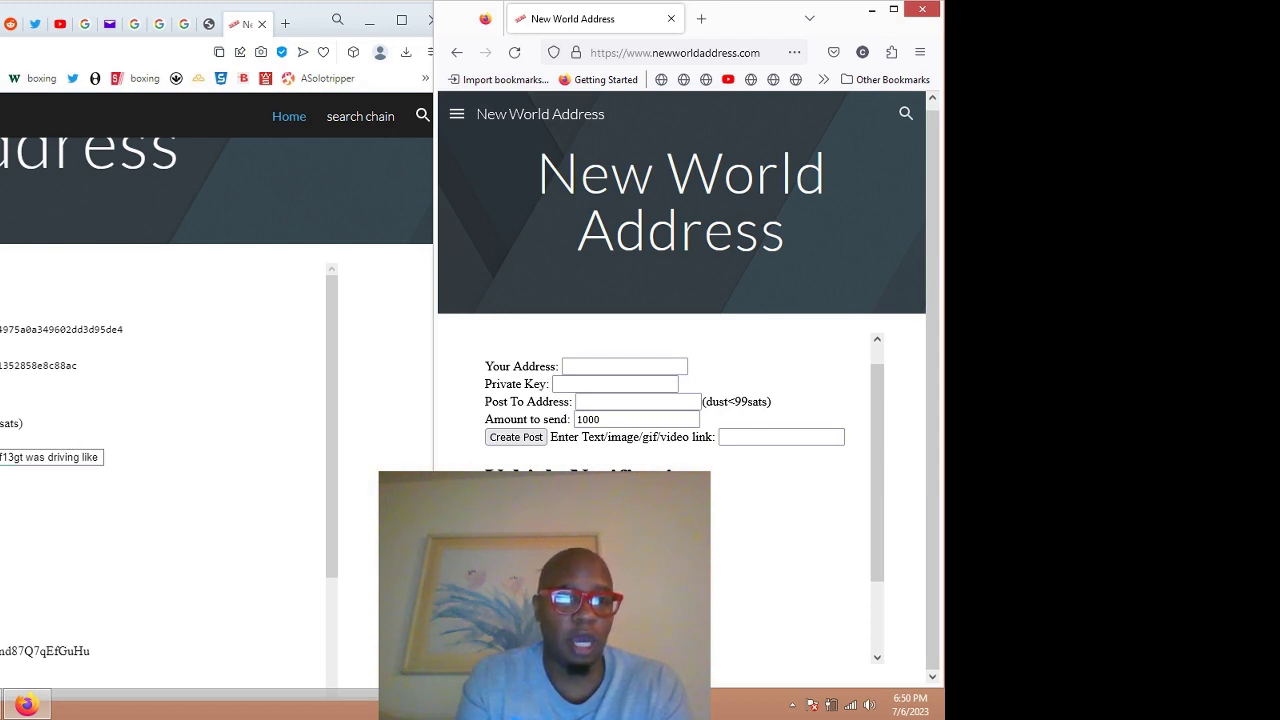
pyautogui.moveTo(434, 300); pyautogui.dragTo(453, 300)
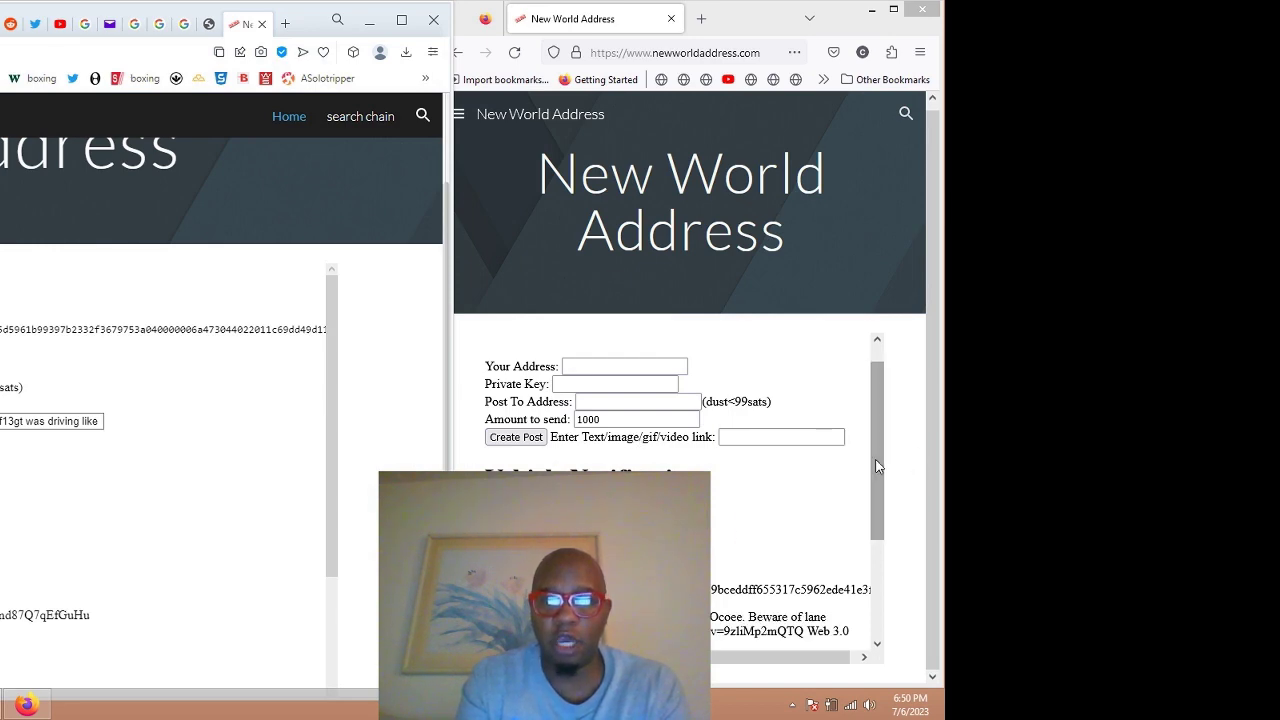
pyautogui.scroll(-1, 876, 459)
pyautogui.moveTo(882, 489); pyautogui.dragTo(884, 501)
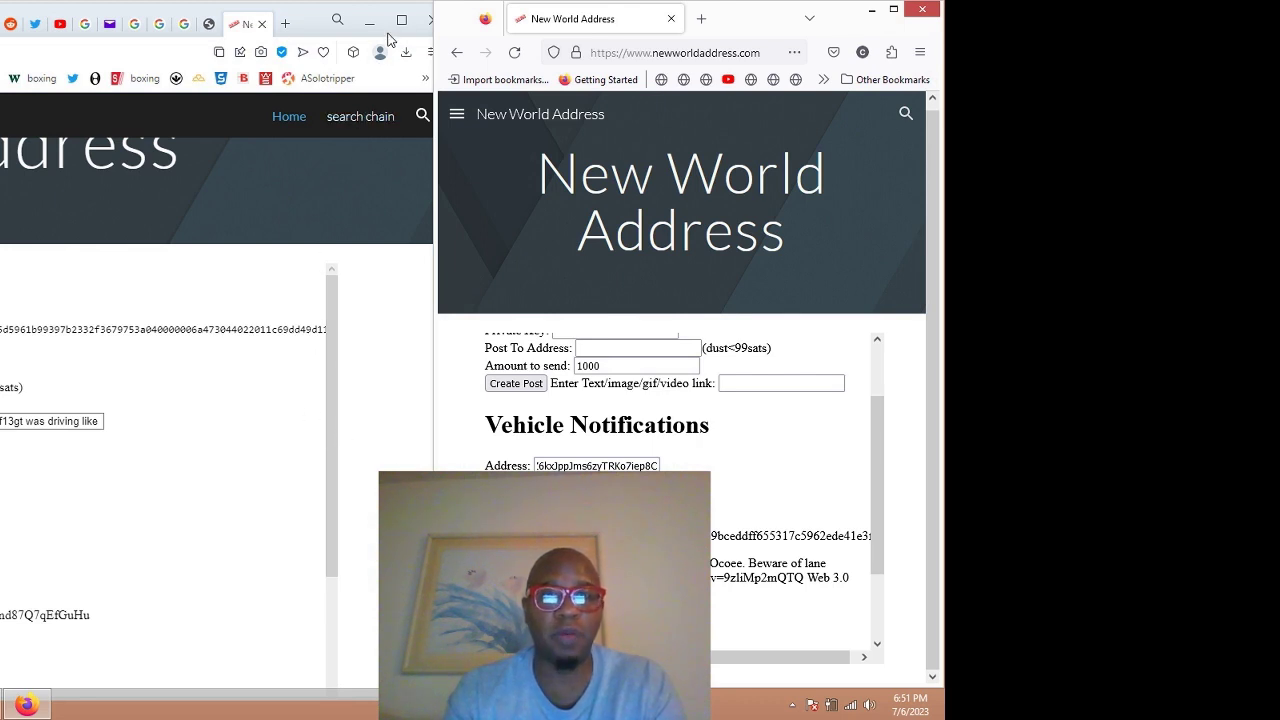
# - Bring the Opera window with the post form and plate search back in front
pyautogui.moveTo(331, 337)
pyautogui.mouseDown()
pyautogui.moveTo(336, 448)
pyautogui.moveTo(334, 370)
pyautogui.mouseUp()
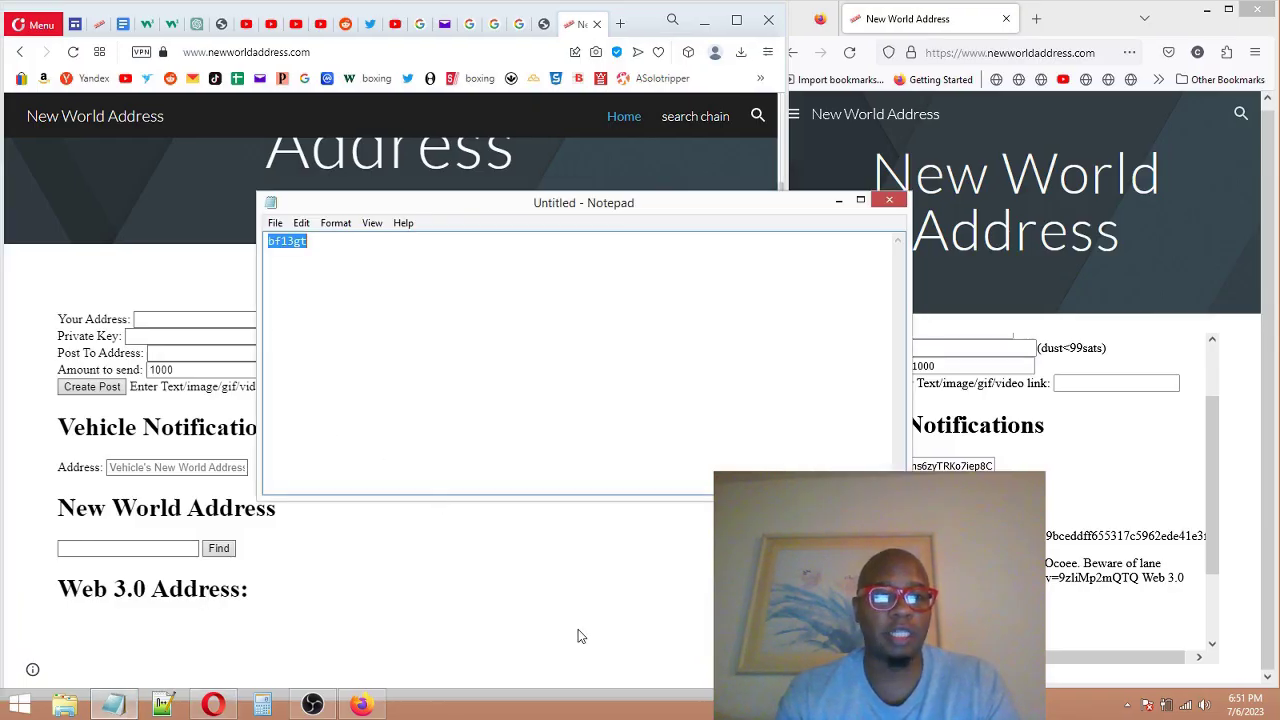
pyautogui.click(578, 630)
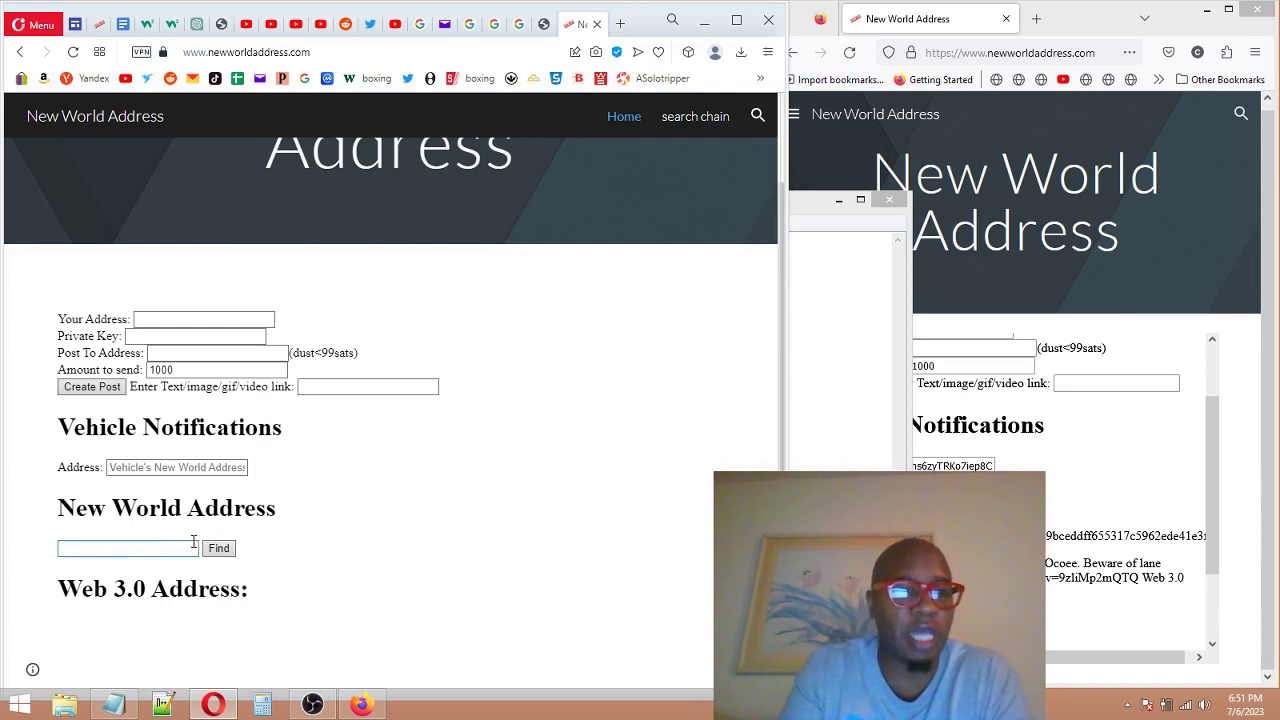
pyautogui.click(162, 547)
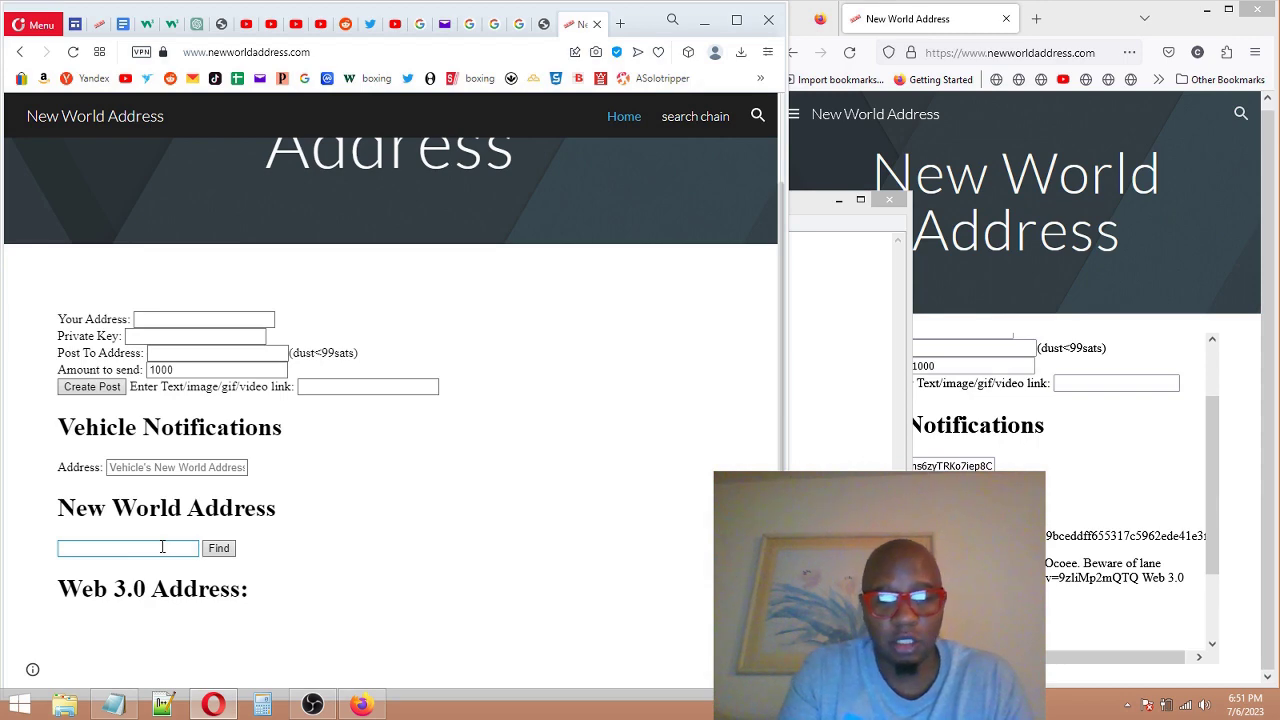
pyautogui.write('bf13gt')
pyautogui.click(219, 552)
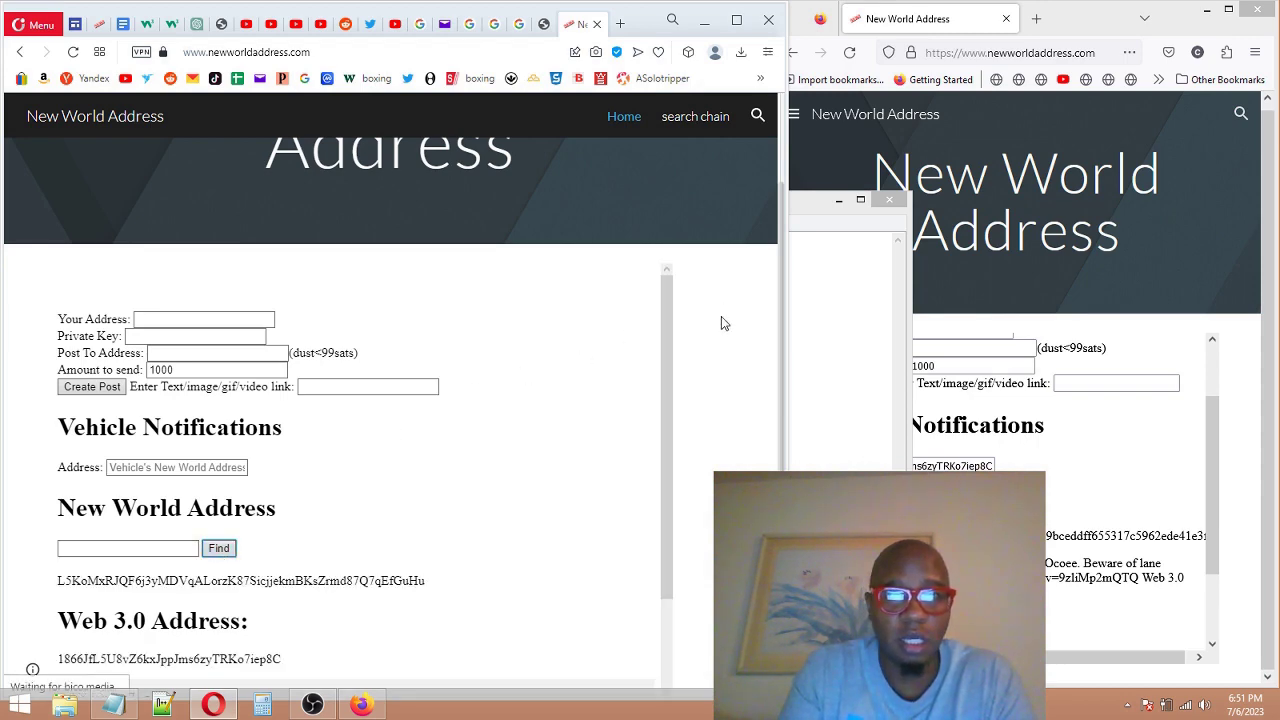
# - Scroll down to the bf13gt lane-changing warning post and maximize the Opera window
pyautogui.moveTo(669, 339); pyautogui.dragTo(675, 489)
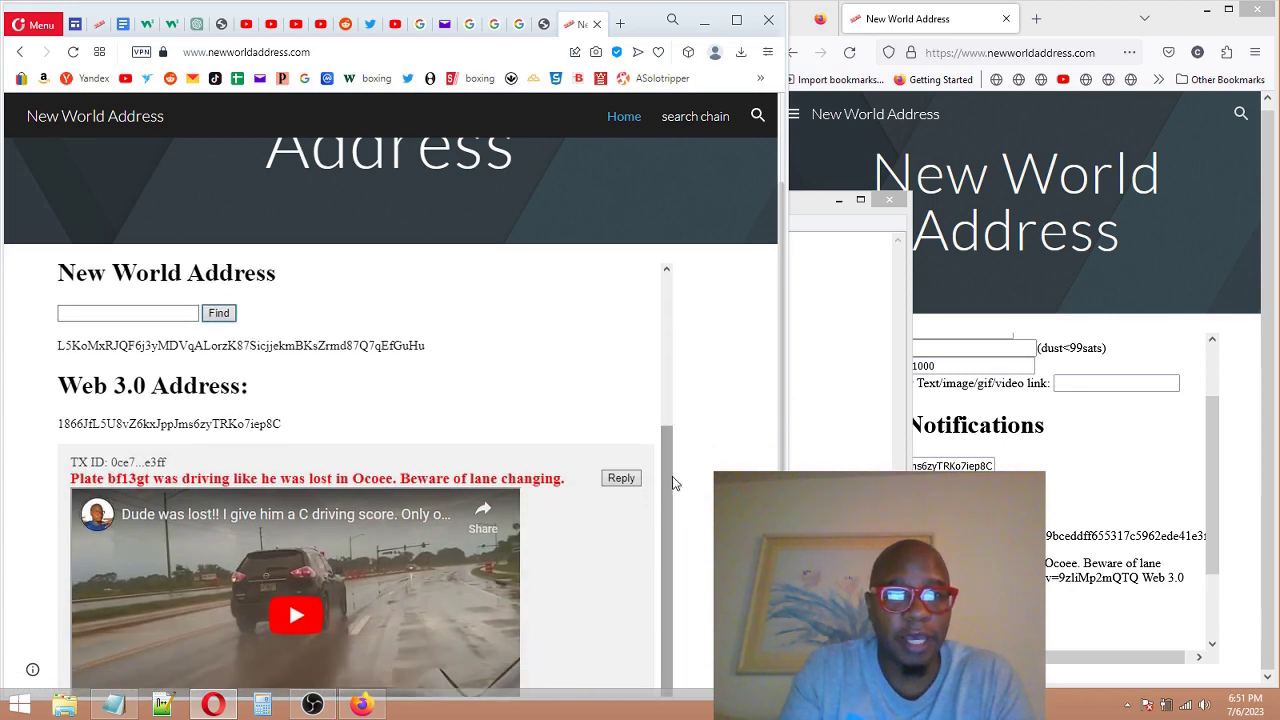
pyautogui.scroll(-1, 672, 520)
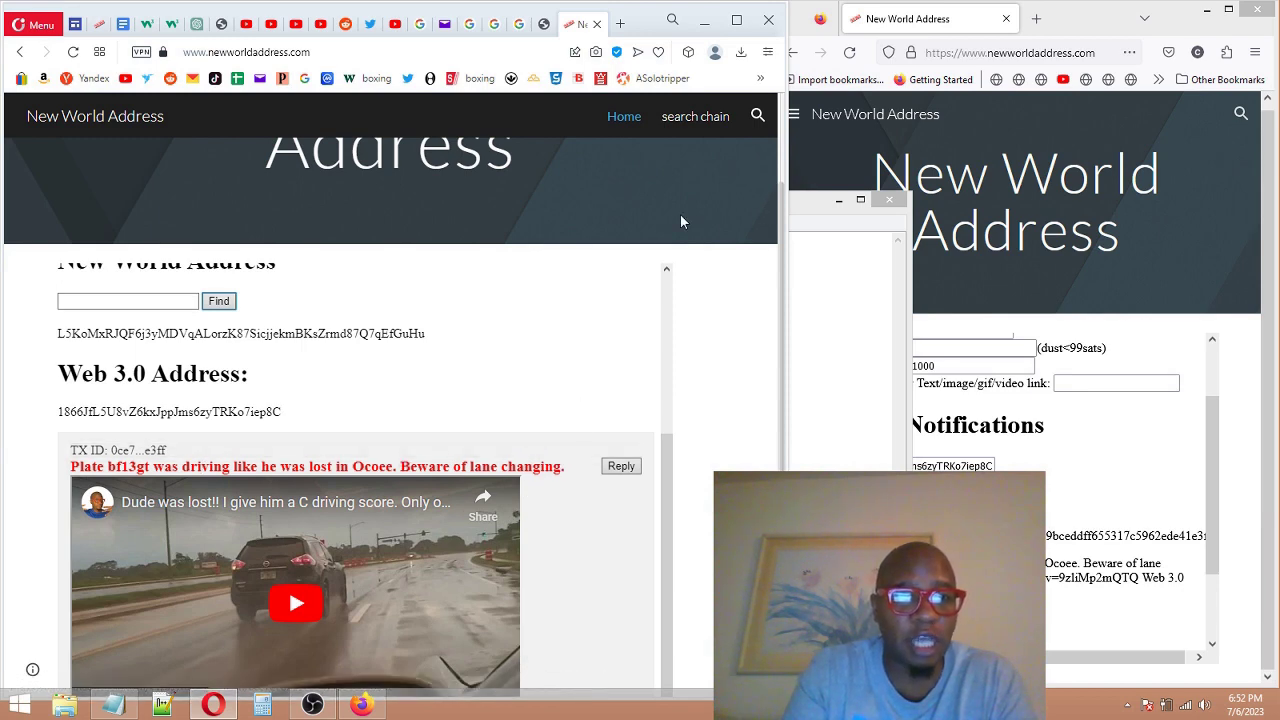
pyautogui.click(745, 22)
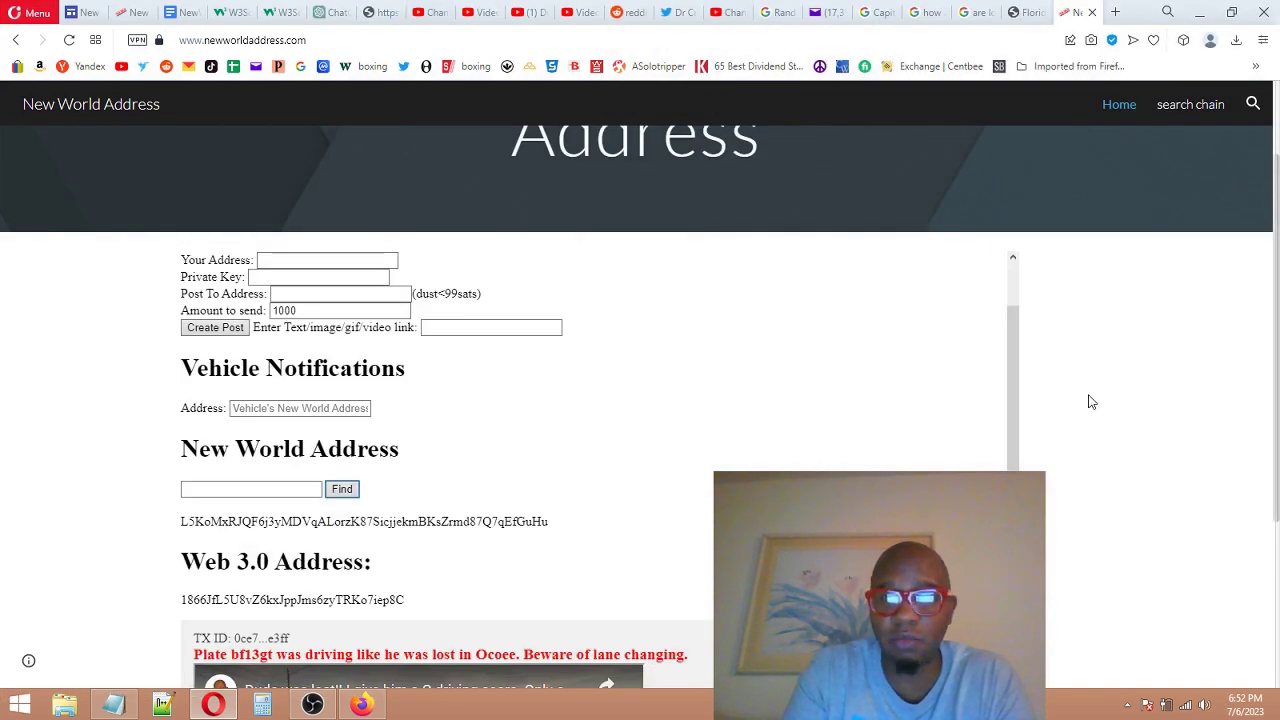
# - Scroll through the bf13gt results to review the warning post and its embedded dashcam video
pyautogui.moveTo(1268, 340)
pyautogui.mouseDown()
pyautogui.moveTo(1277, 450)
pyautogui.moveTo(790, 410)
pyautogui.mouseUp()
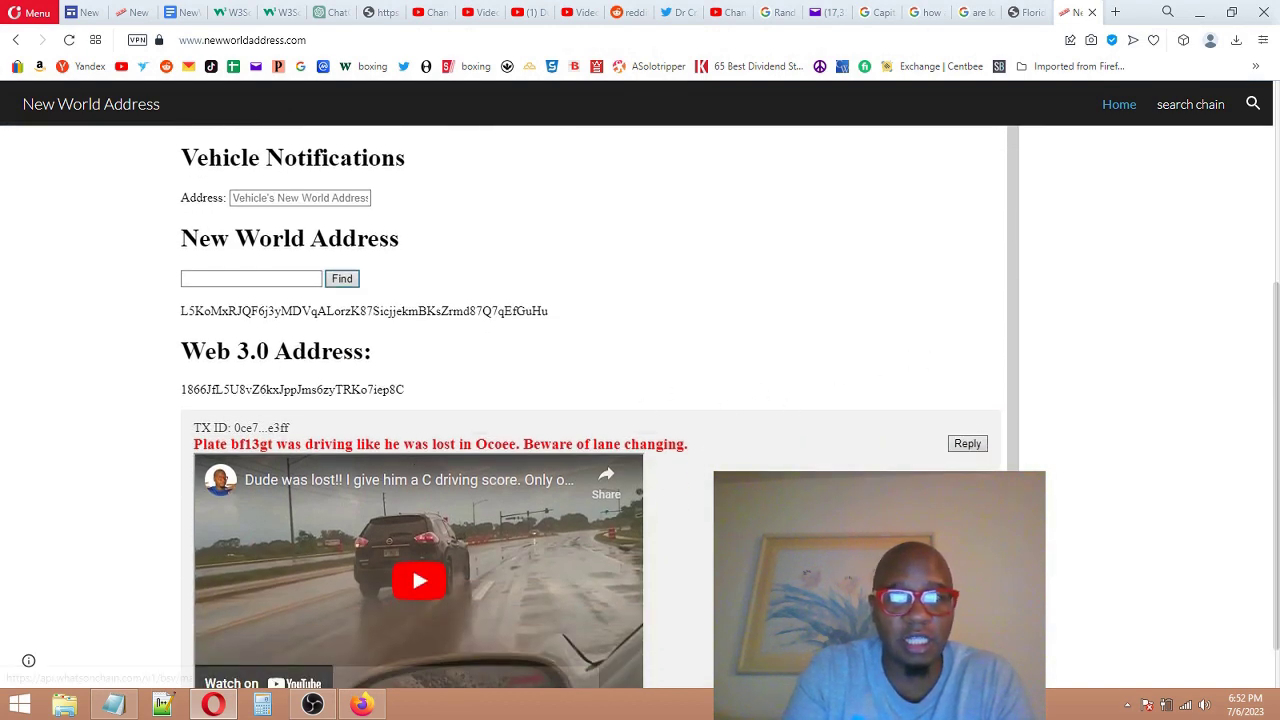
pyautogui.moveTo(1272, 410); pyautogui.dragTo(1274, 448)
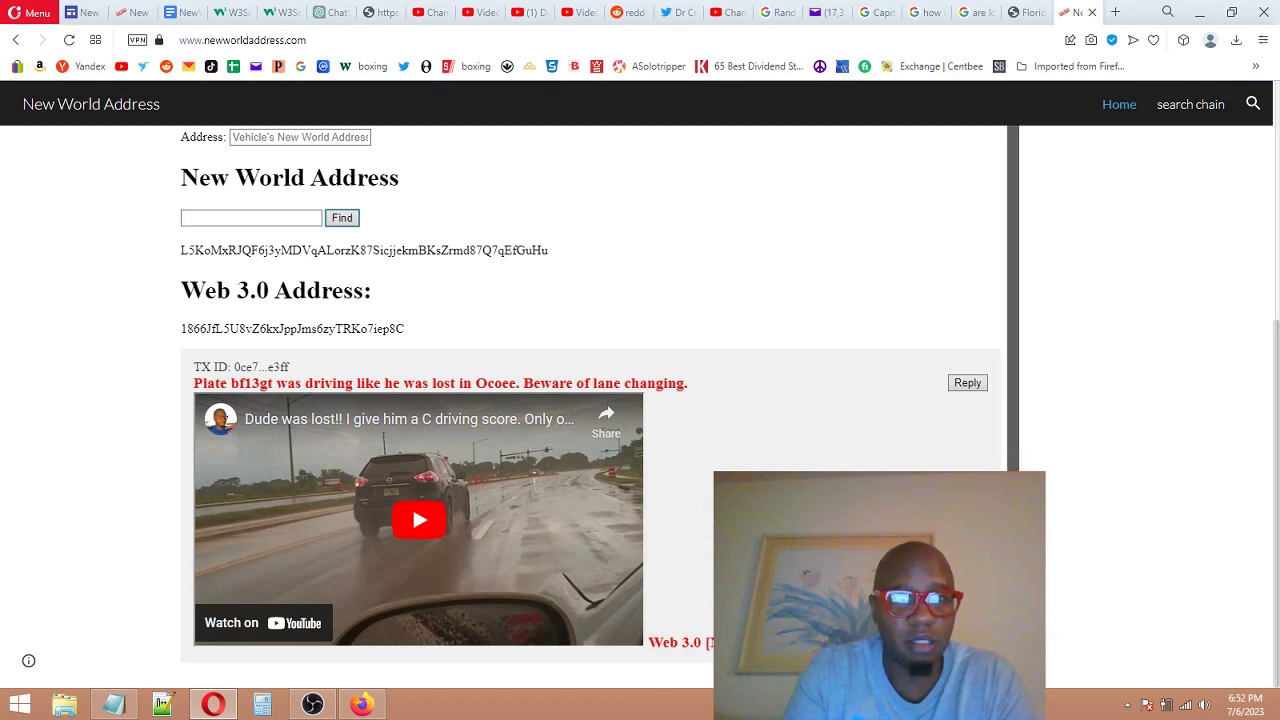
pyautogui.scroll(1, 1014, 375)
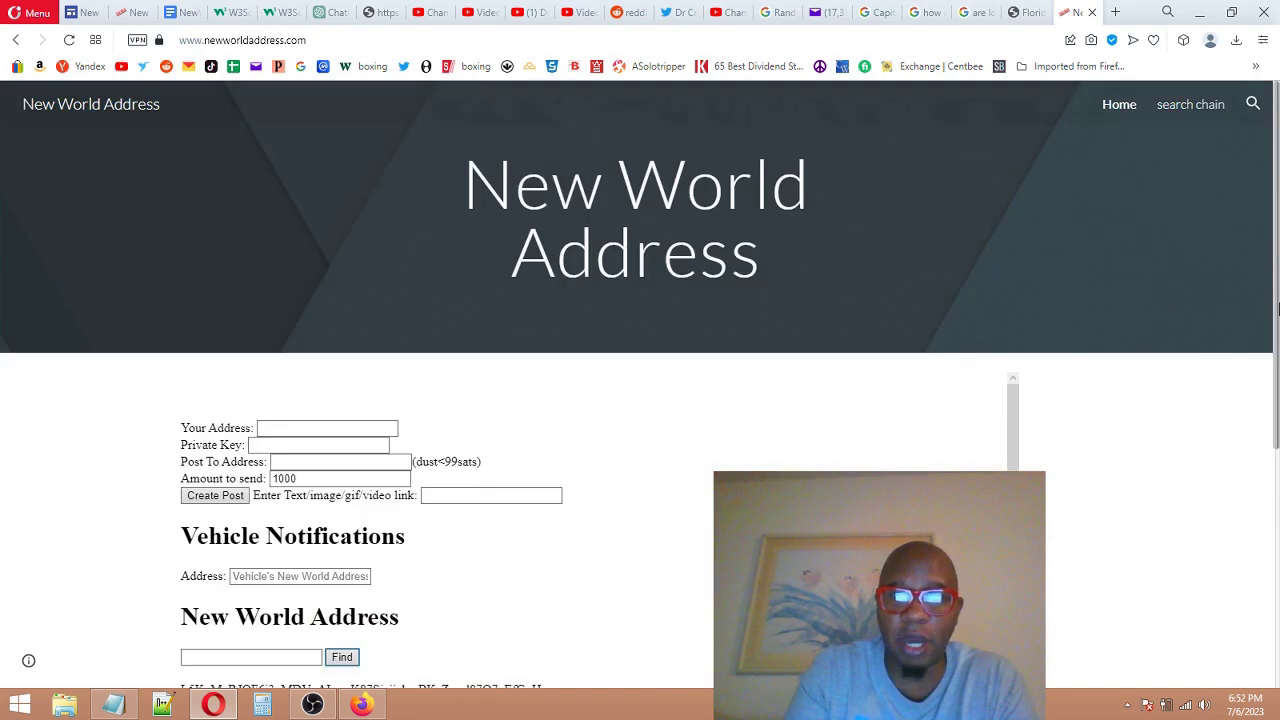
pyautogui.scroll(5, 1278, 312)
pyautogui.moveTo(1278, 312); pyautogui.dragTo(1278, 567)
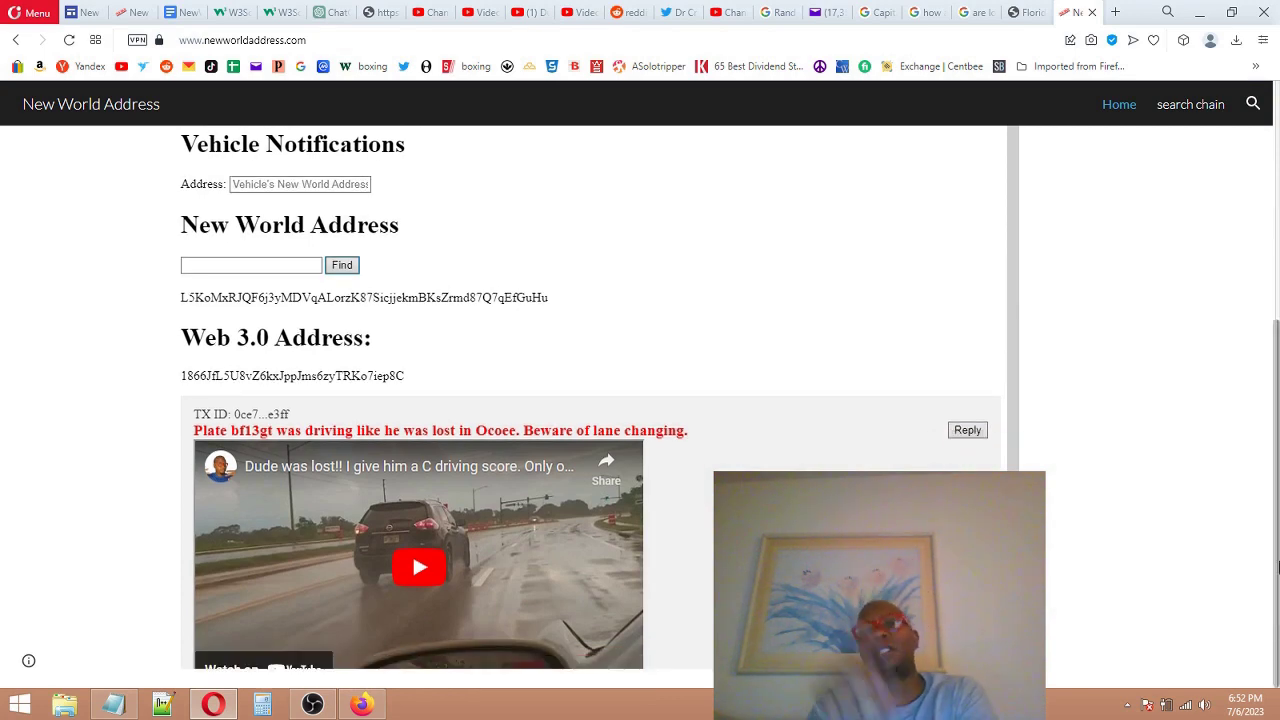
pyautogui.moveTo(1278, 302); pyautogui.dragTo(1278, 560)
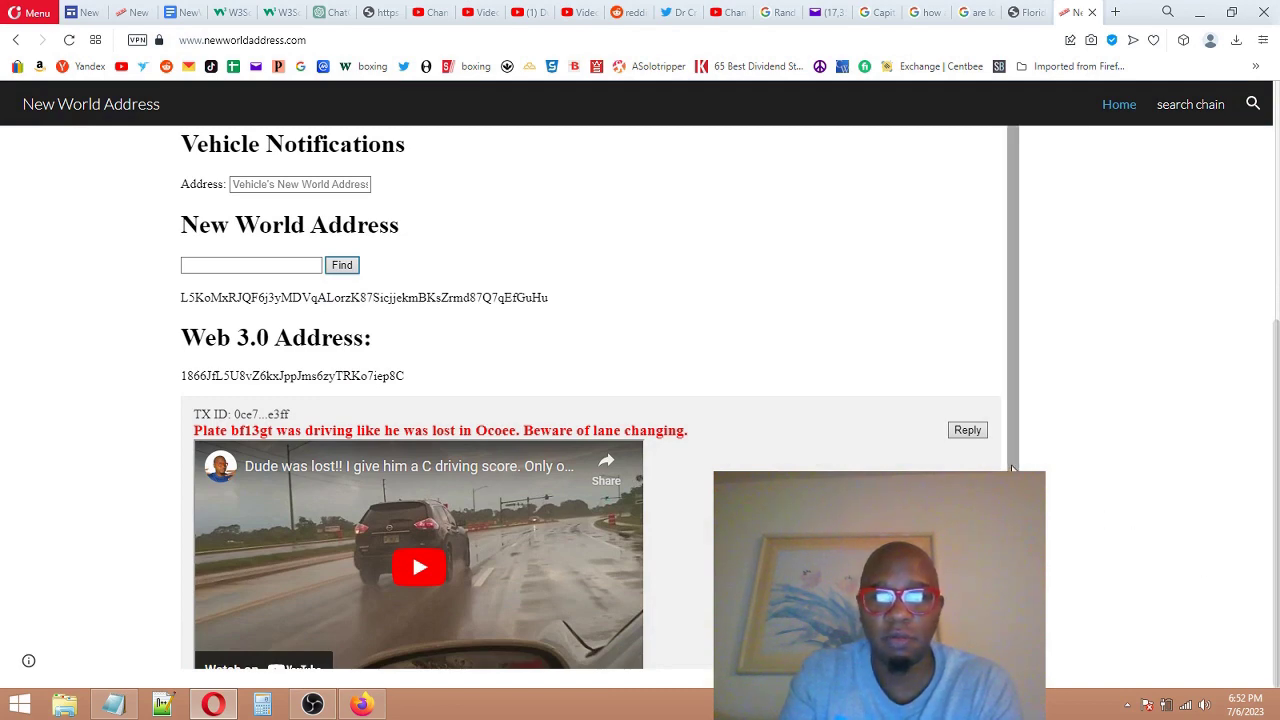
pyautogui.scroll(-1, 1012, 468)
pyautogui.scroll(1, 1012, 468)
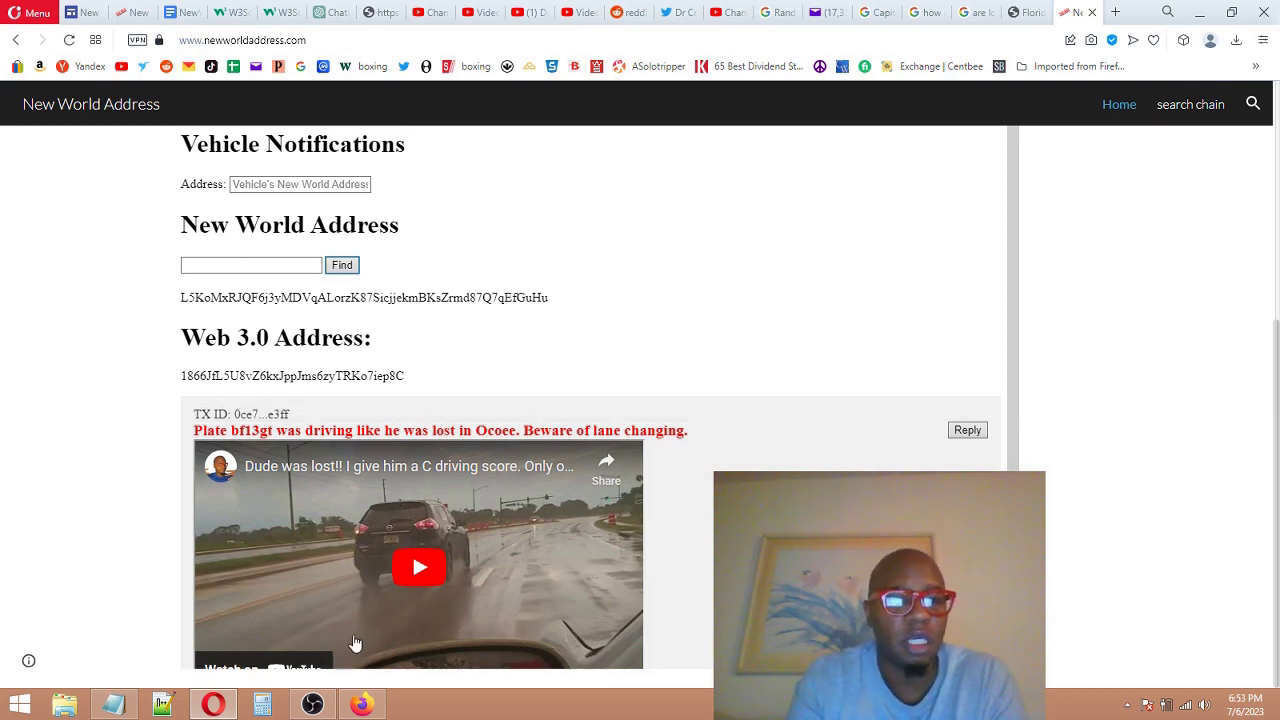
# - Restore the Firefox window from the taskbar, then minimize it again
pyautogui.click(361, 705)
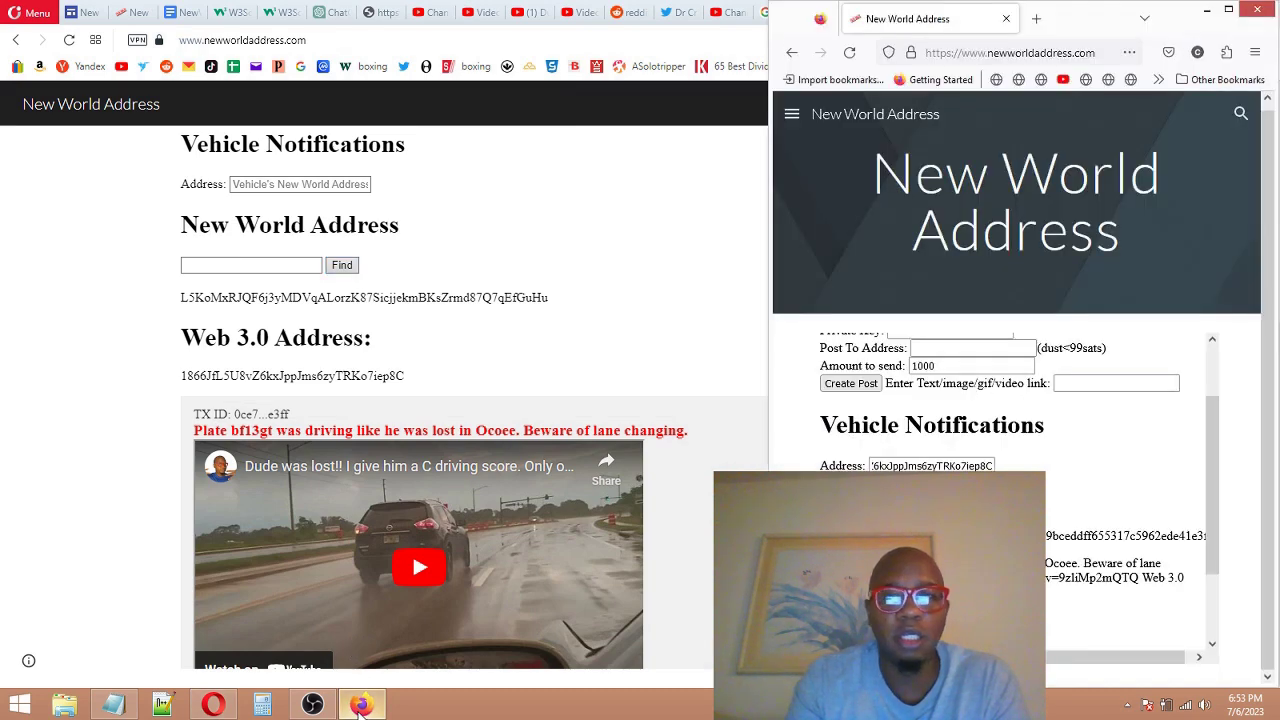
pyautogui.click(361, 705)
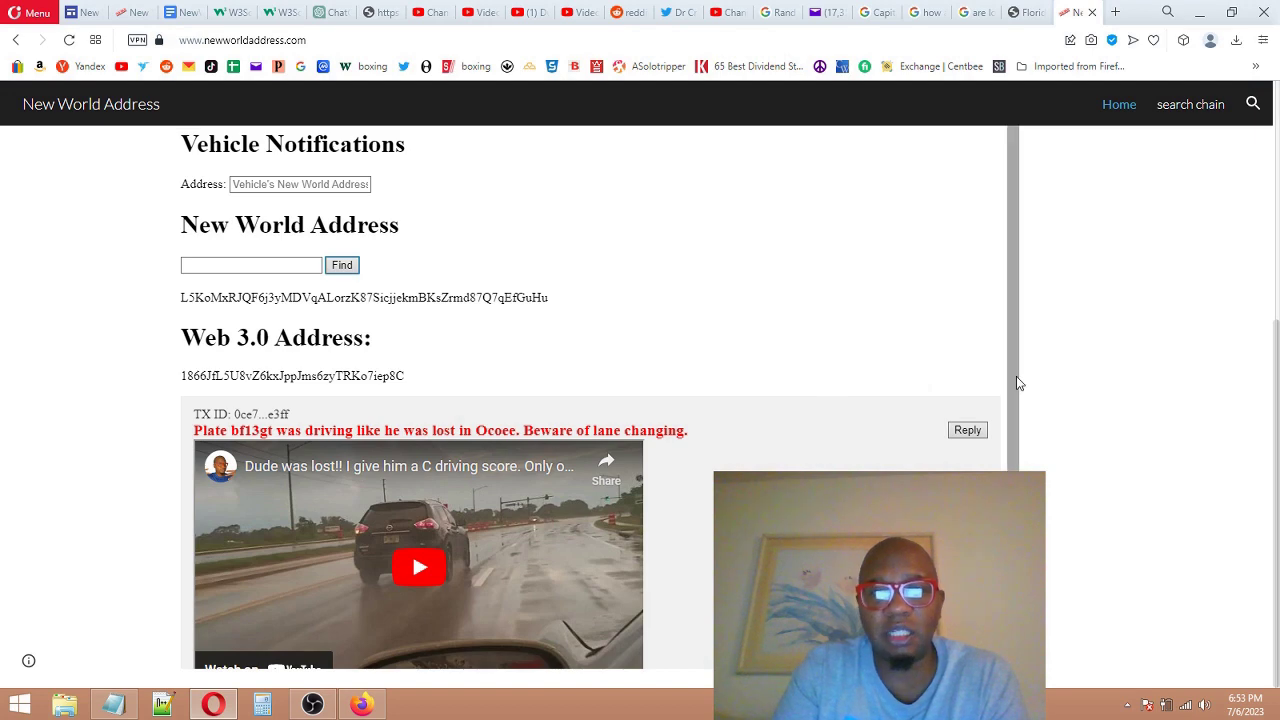
pyautogui.moveTo(1016, 376); pyautogui.dragTo(1008, 314)
pyautogui.moveTo(1010, 376)
pyautogui.mouseDown()
pyautogui.moveTo(1012, 470)
pyautogui.moveTo(1001, 349)
pyautogui.mouseUp()
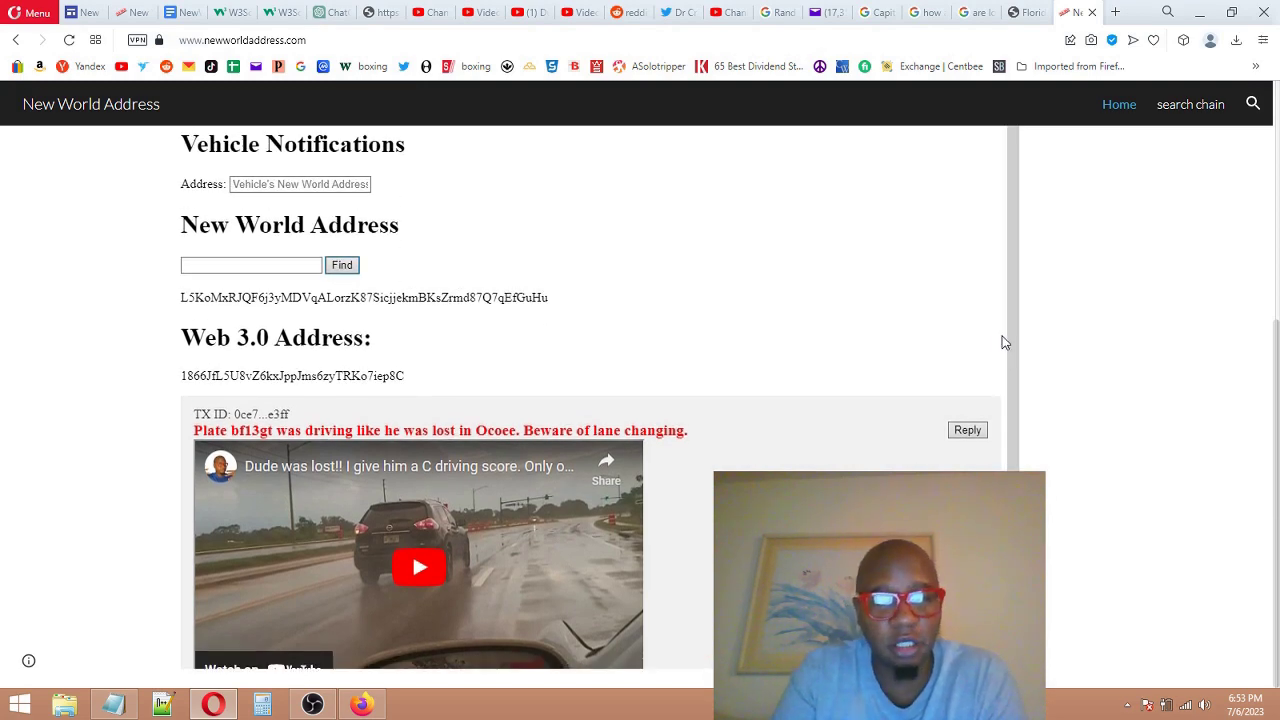
pyautogui.moveTo(1011, 323); pyautogui.dragTo(1023, 447)
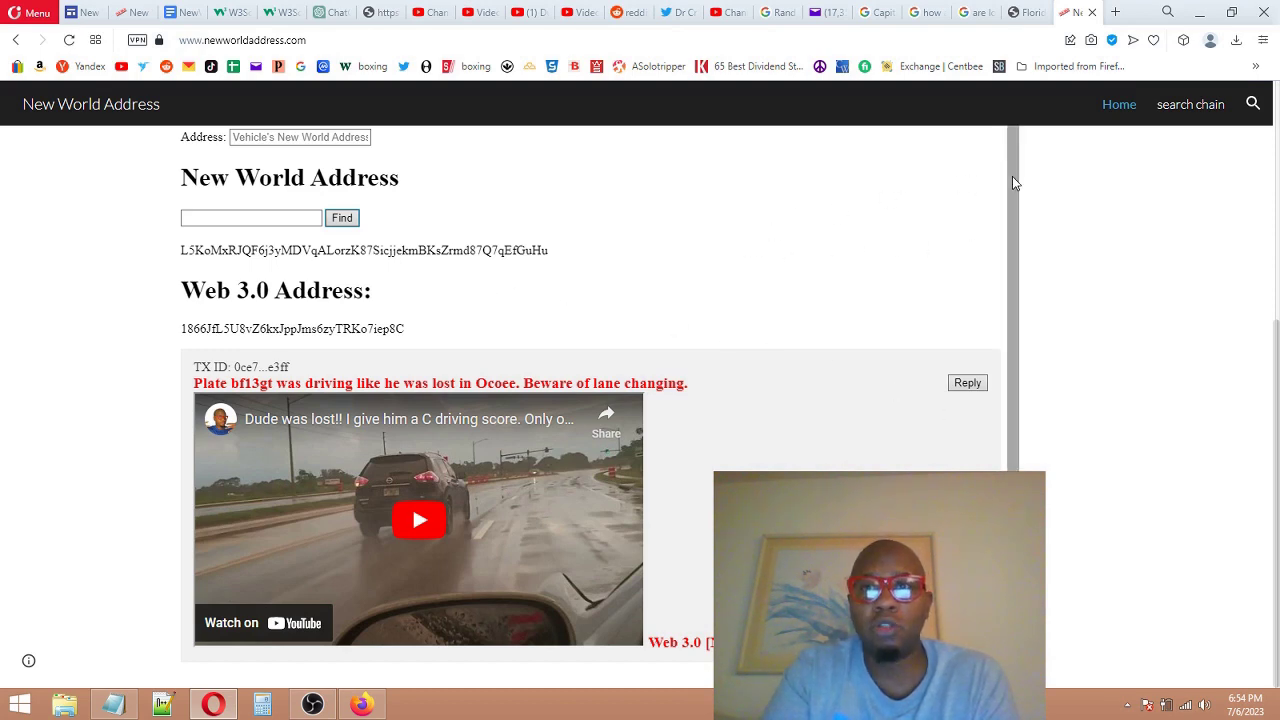
pyautogui.moveTo(1012, 176); pyautogui.dragTo(1013, 97)
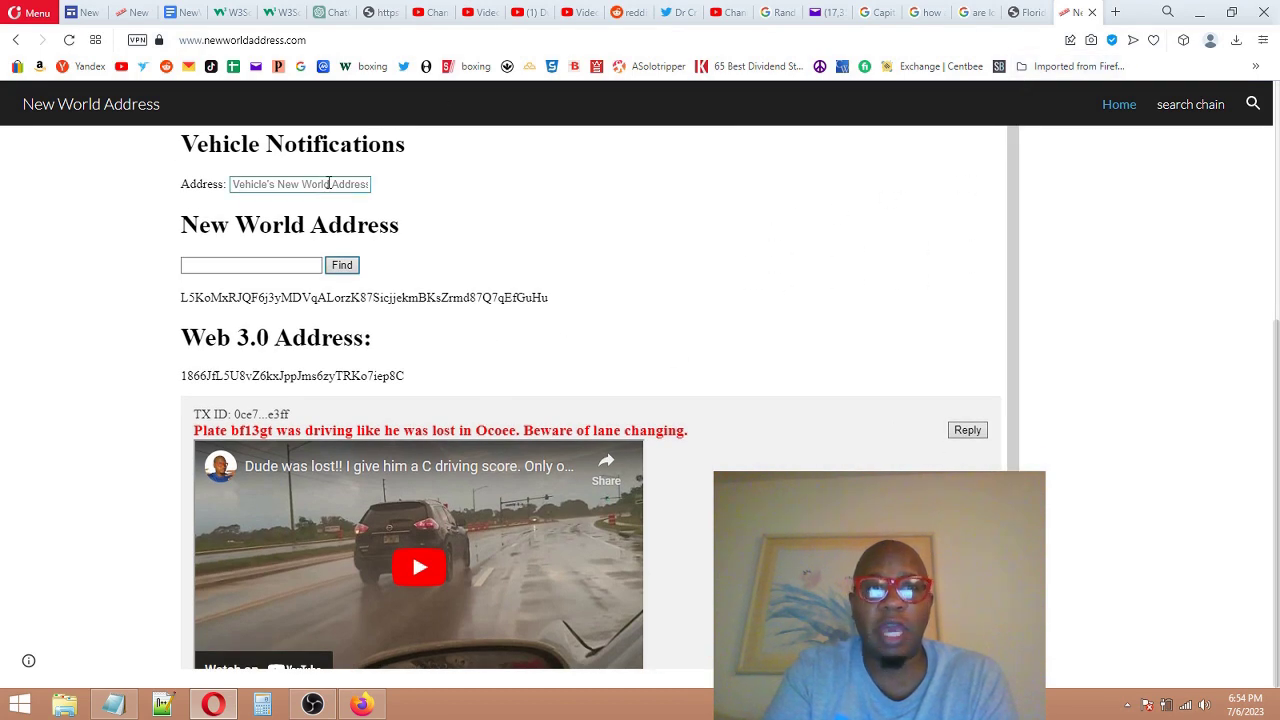